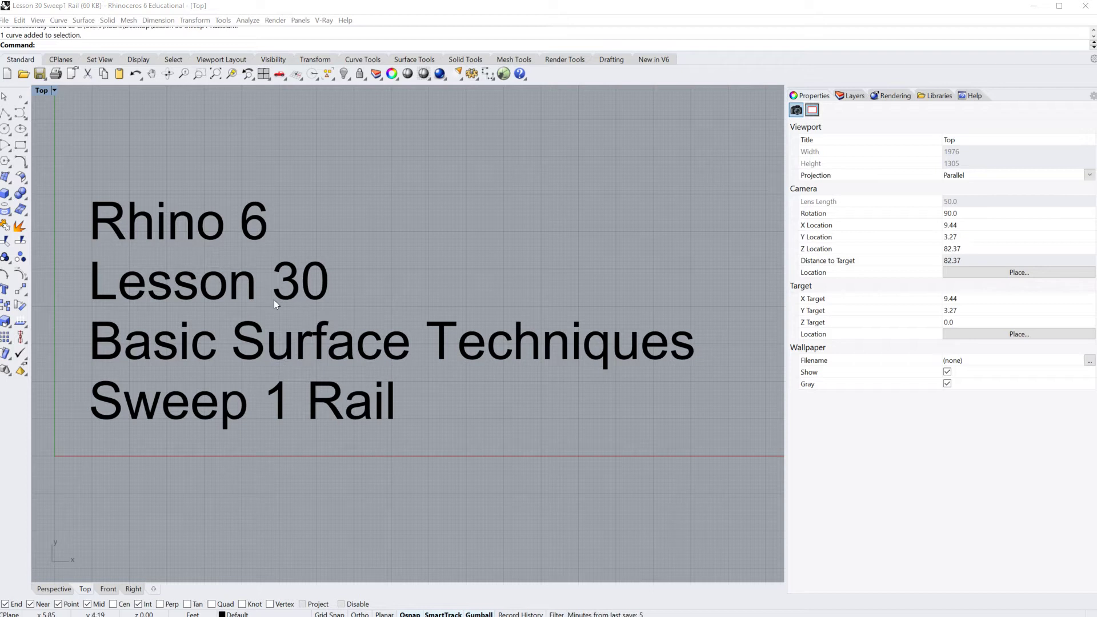
# Switch to the Perspective view and pan, zoom and orbit to frame the rectangle, wavy curve, oval and pentagon
pyautogui.click(51, 588)
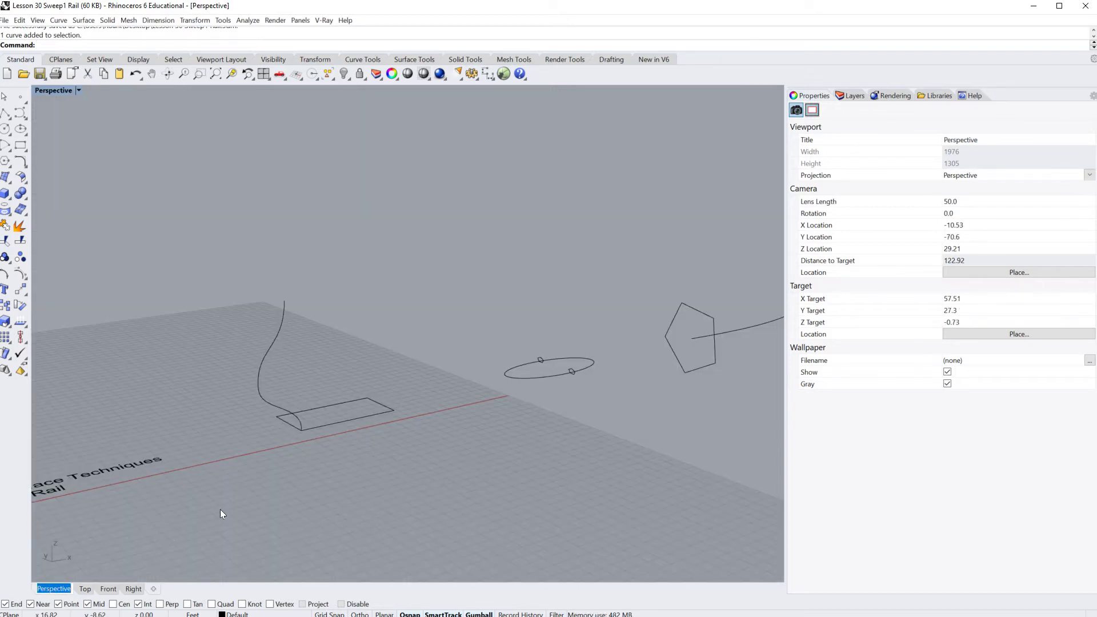
pyautogui.keyDown('shift'); pyautogui.moveTo(413, 463); pyautogui.dragTo(352, 444, button='right'); pyautogui.keyUp('shift')
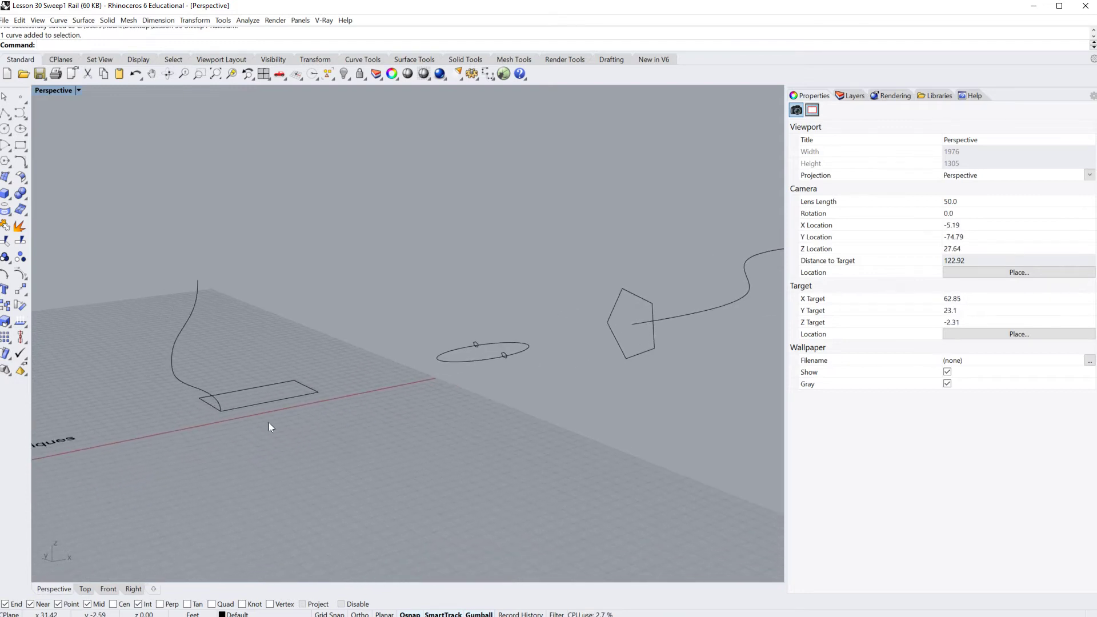
pyautogui.click(182, 380)
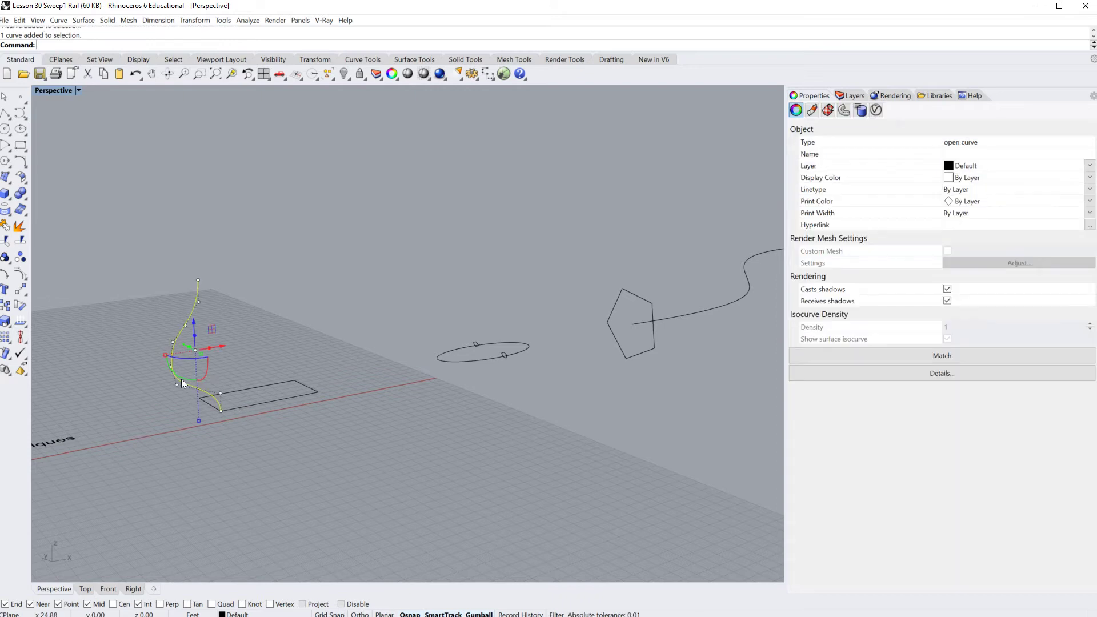
pyautogui.scroll(5, 197, 399)
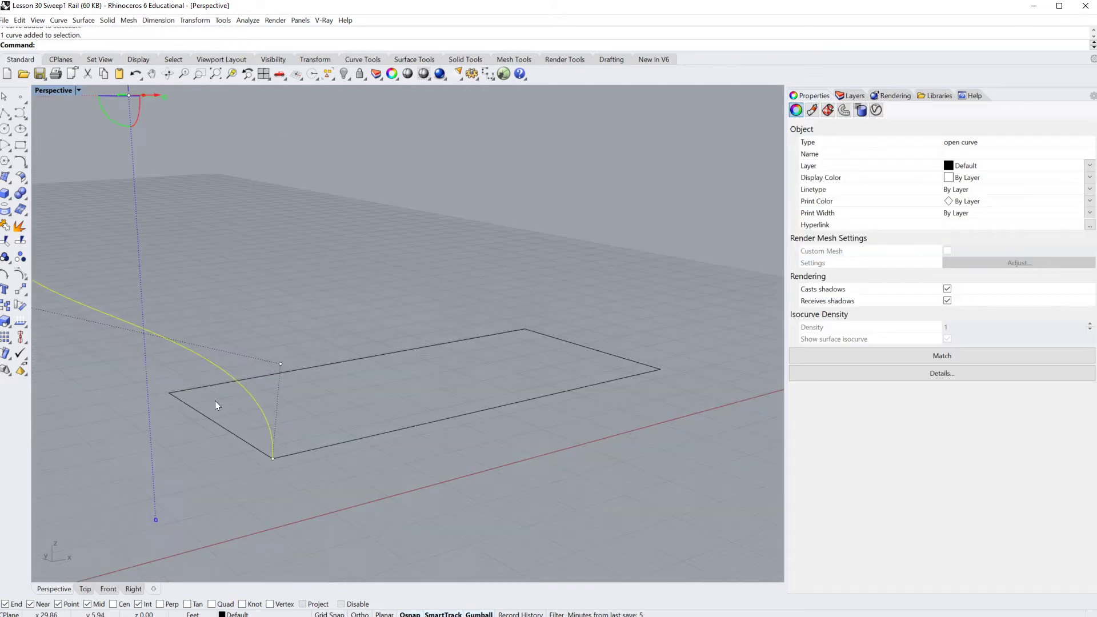
pyautogui.scroll(-5, 215, 400)
pyautogui.click(224, 426)
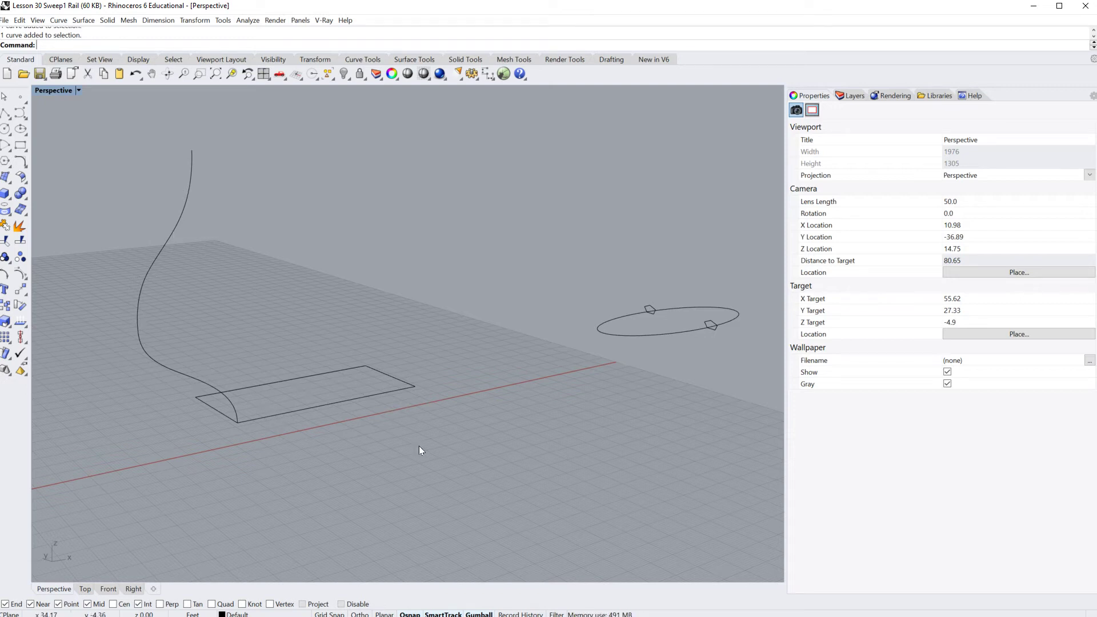
pyautogui.scroll(-2, 420, 445)
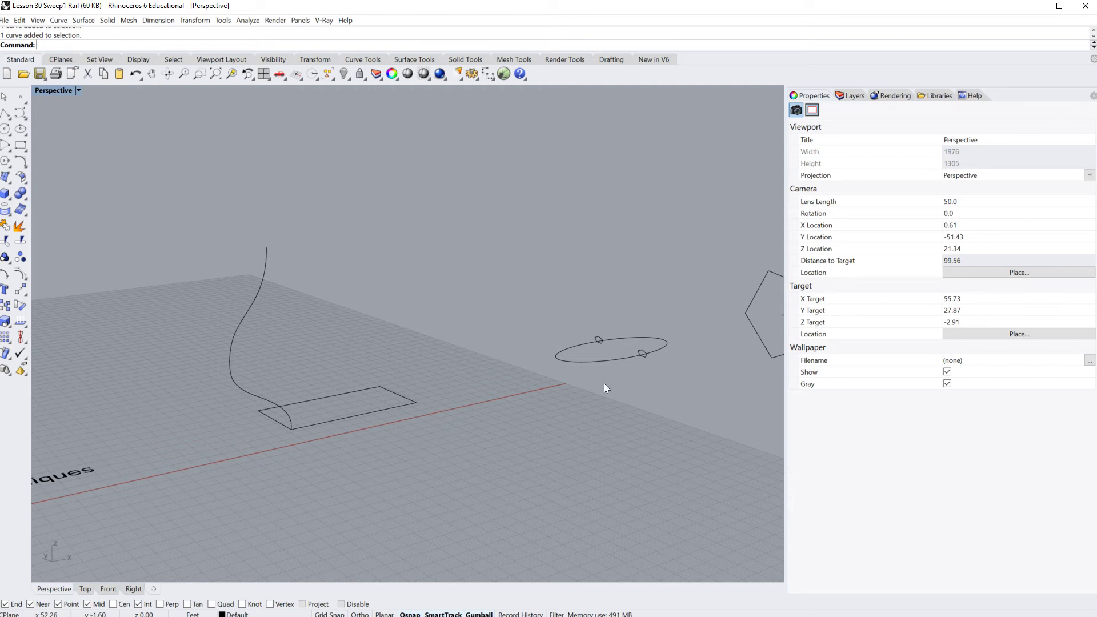
pyautogui.moveTo(606, 389); pyautogui.dragTo(433, 455, button='right')
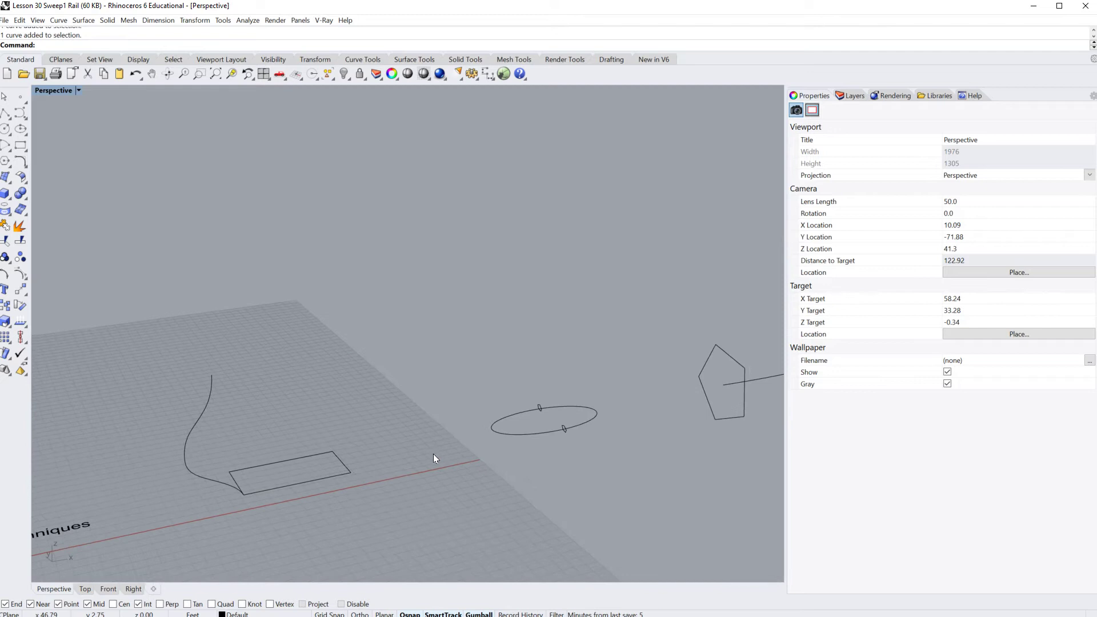
# Look through Surface > Sweep 1 Rail and the surface tools palette, then enter Sweep1 at the command line
pyautogui.click(91, 23)
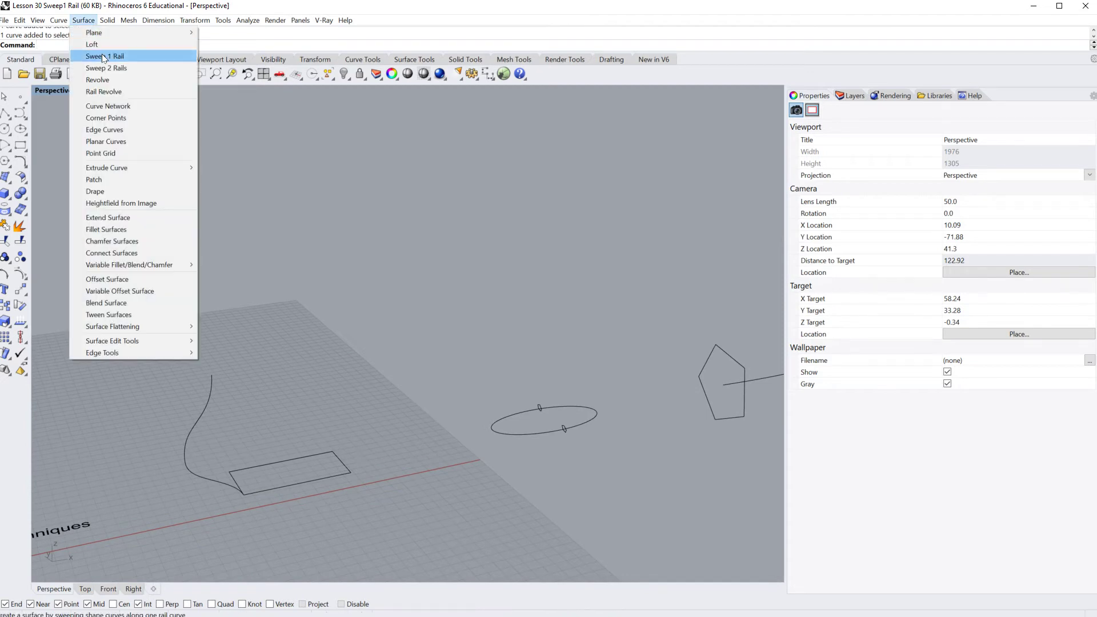
pyautogui.click(305, 142)
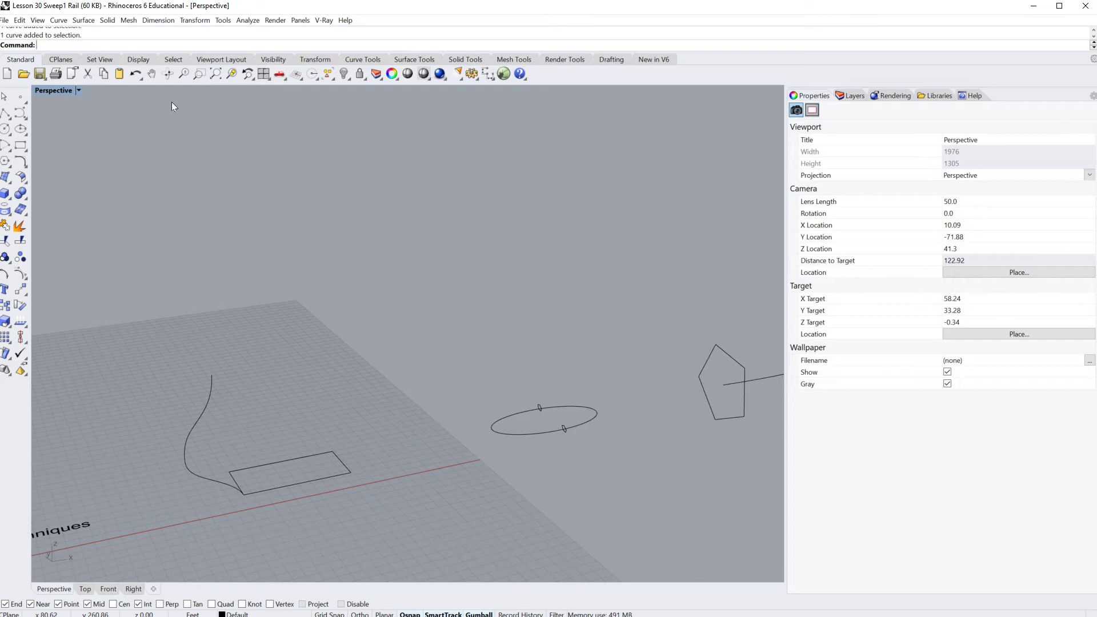
pyautogui.click(6, 177)
pyautogui.moveTo(51, 174); pyautogui.dragTo(263, 141)
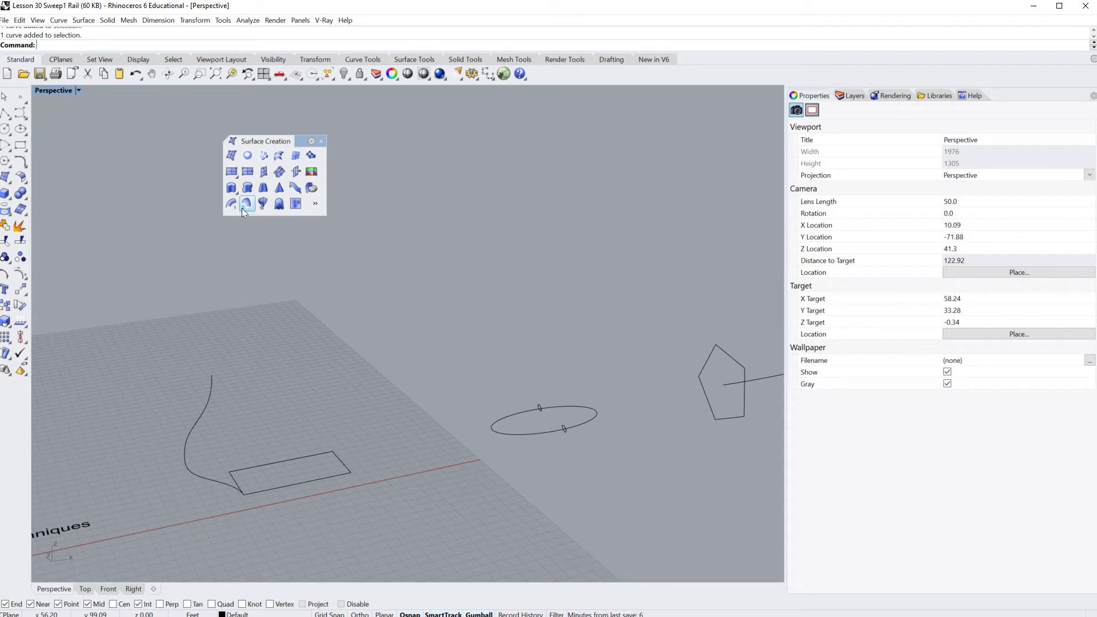
pyautogui.click(322, 141)
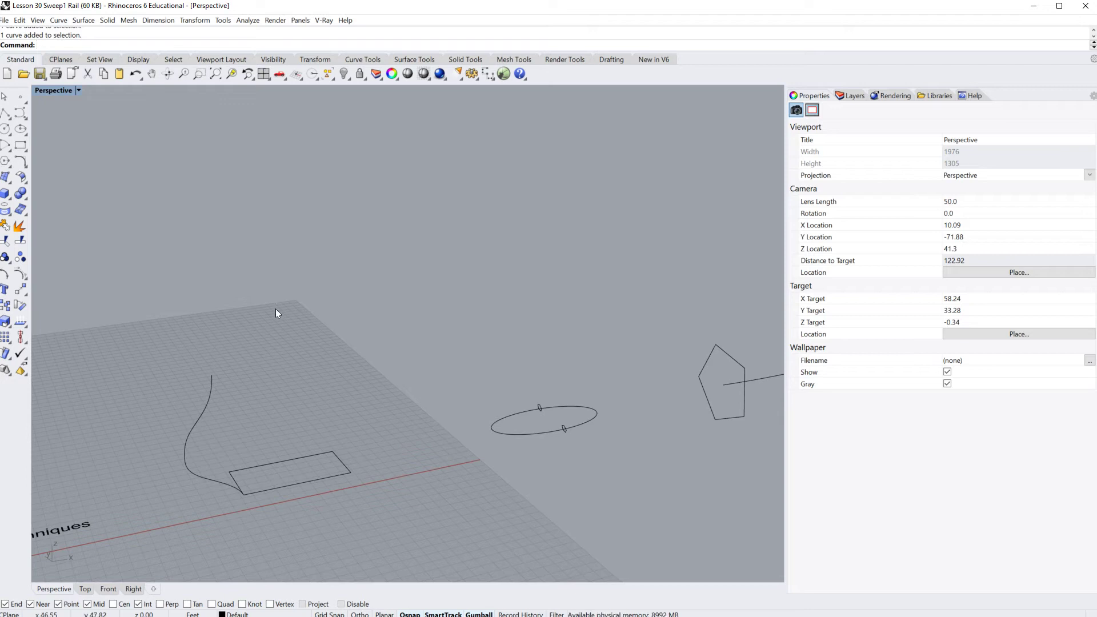
pyautogui.write('Sweep1')
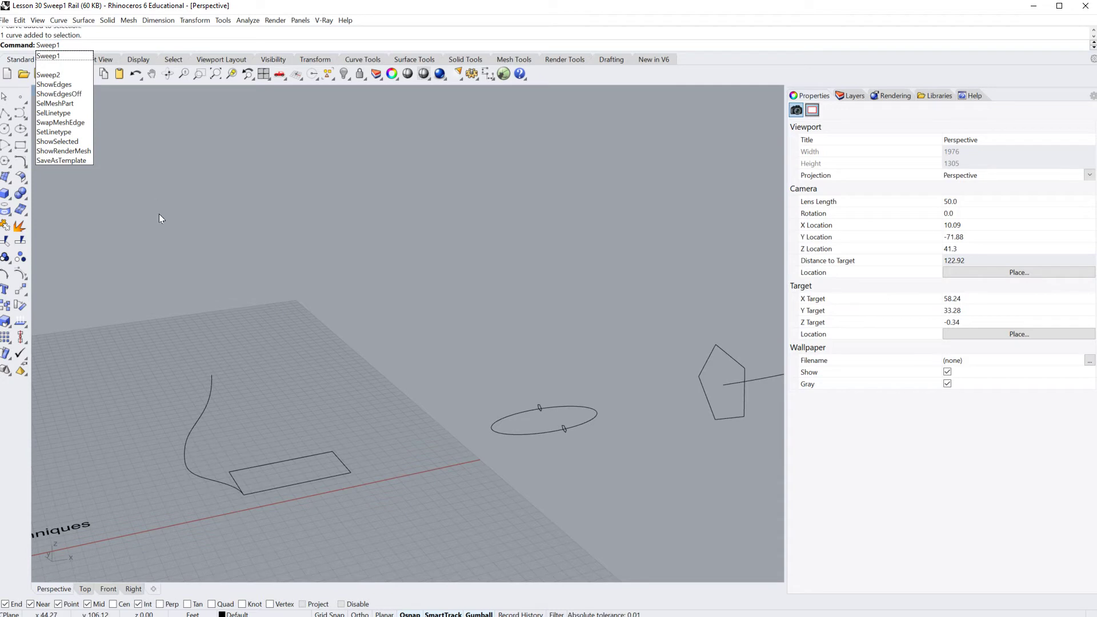
# Sweep the wavy curve along the rectangle rail with default options, then orbit to inspect the box shell
pyautogui.click(58, 57)
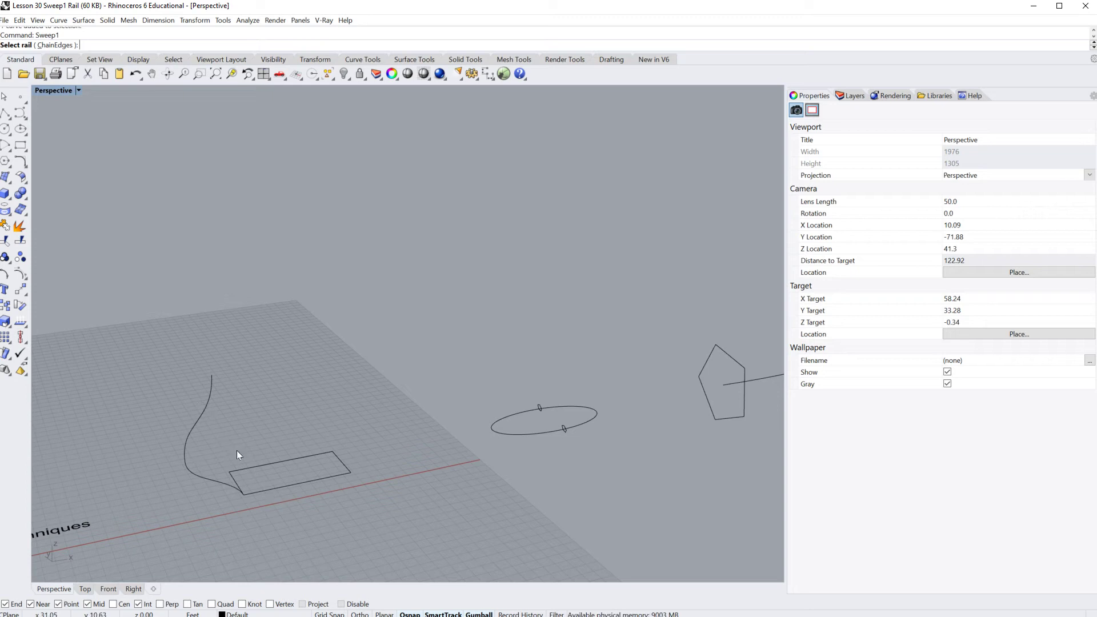
pyautogui.click(292, 490)
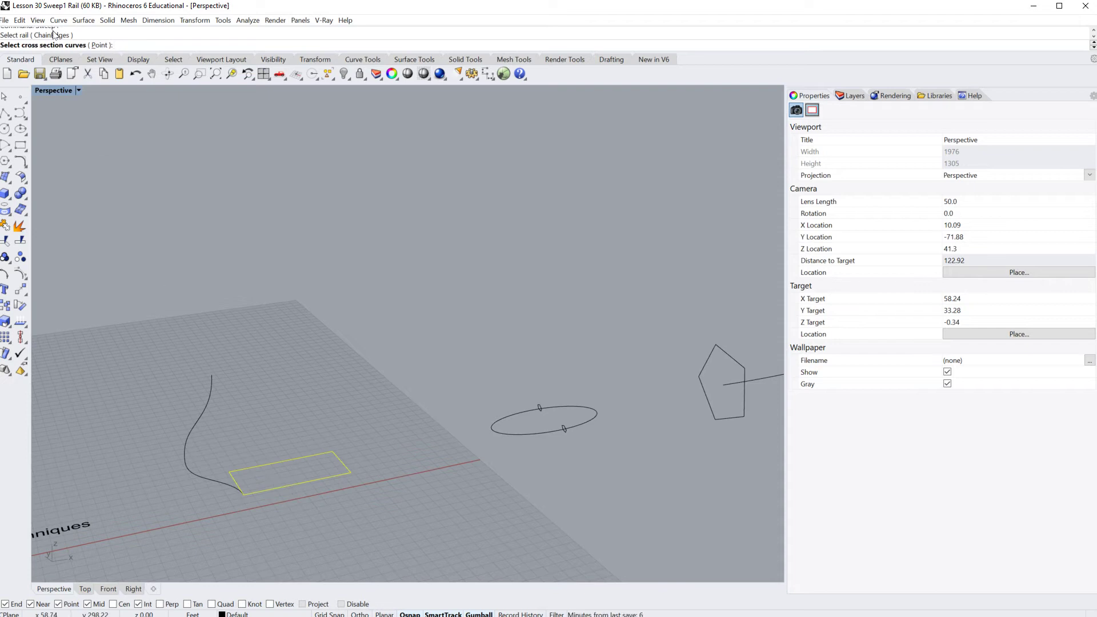
pyautogui.click(197, 422)
pyautogui.press('Return')
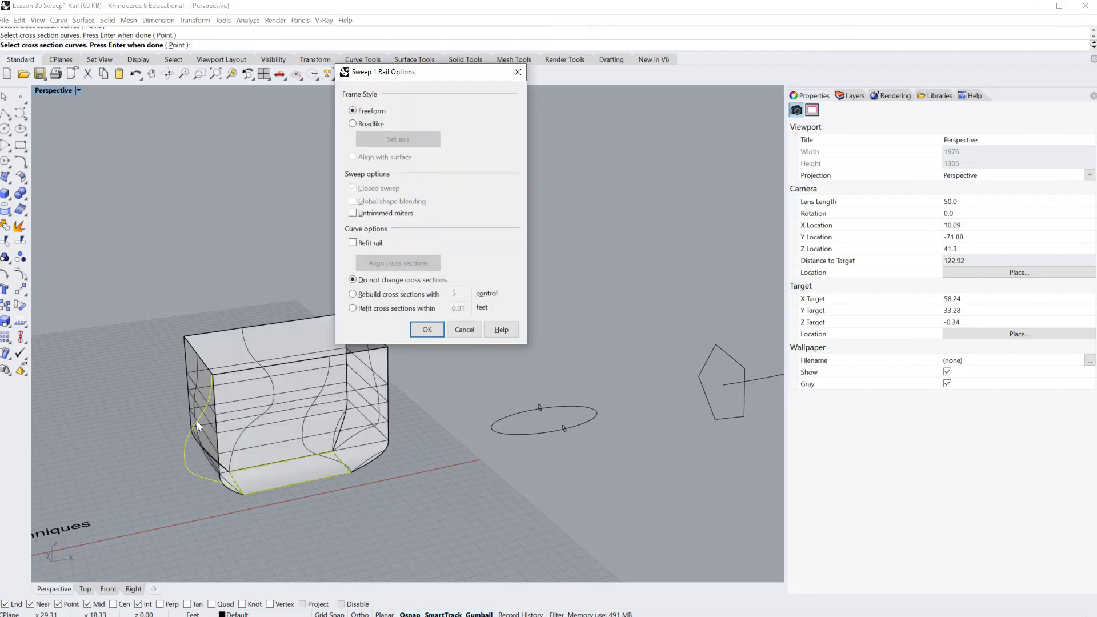
pyautogui.click(427, 330)
pyautogui.moveTo(452, 354)
pyautogui.mouseDown(button='right')
pyautogui.moveTo(451, 337)
pyautogui.moveTo(484, 342)
pyautogui.moveTo(451, 349)
pyautogui.mouseUp(button='right')
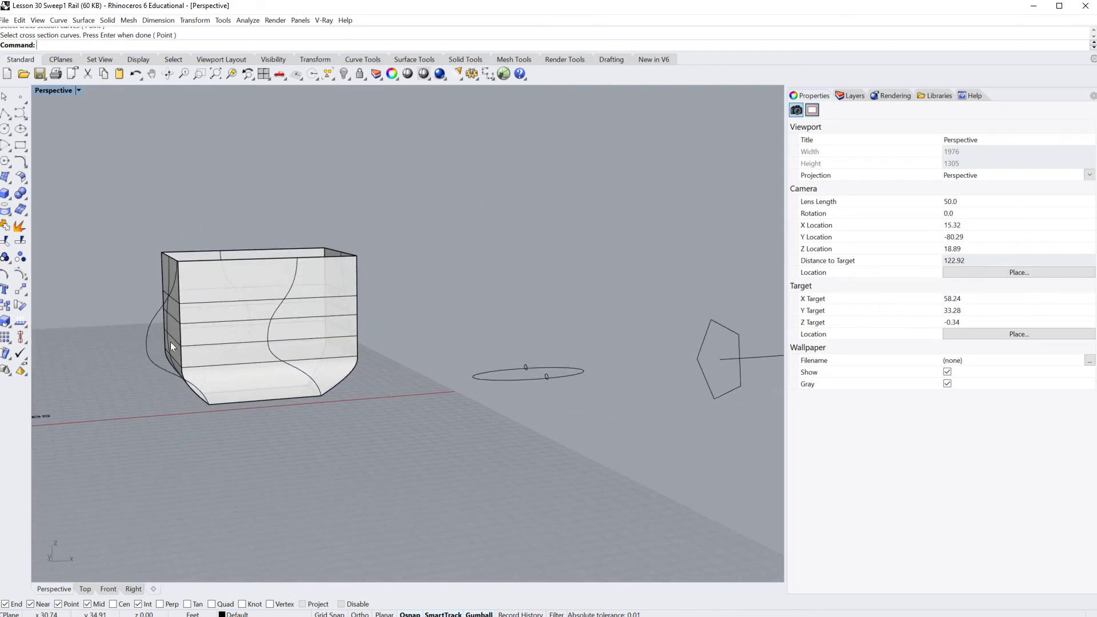
pyautogui.scroll(3, 168, 342)
pyautogui.click(128, 363)
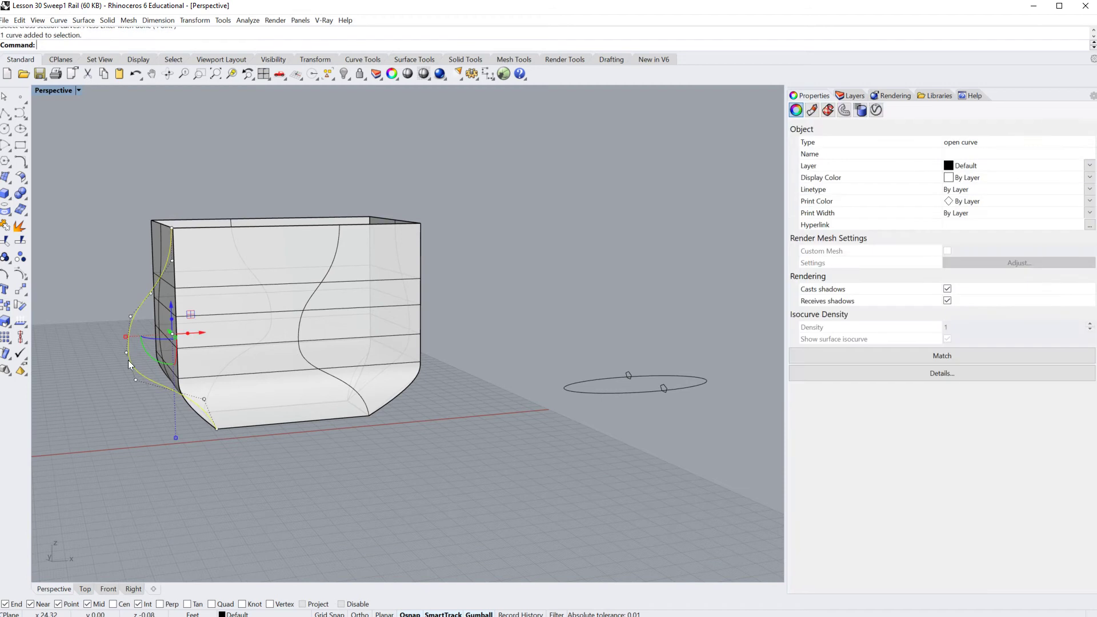
pyautogui.click(474, 288)
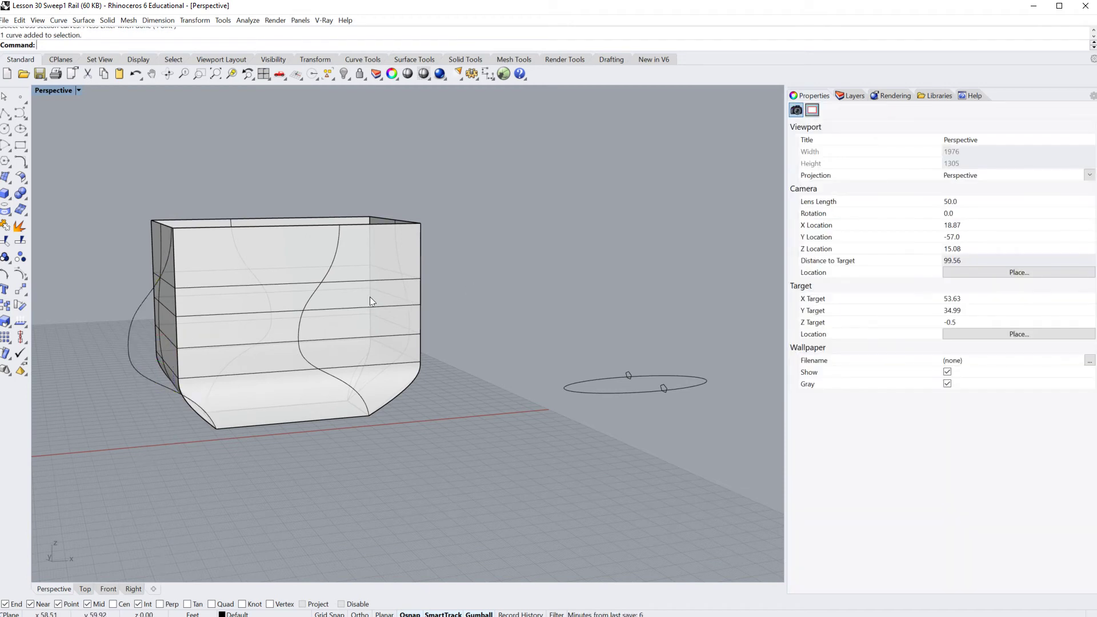
pyautogui.moveTo(242, 330); pyautogui.dragTo(267, 336, button='right')
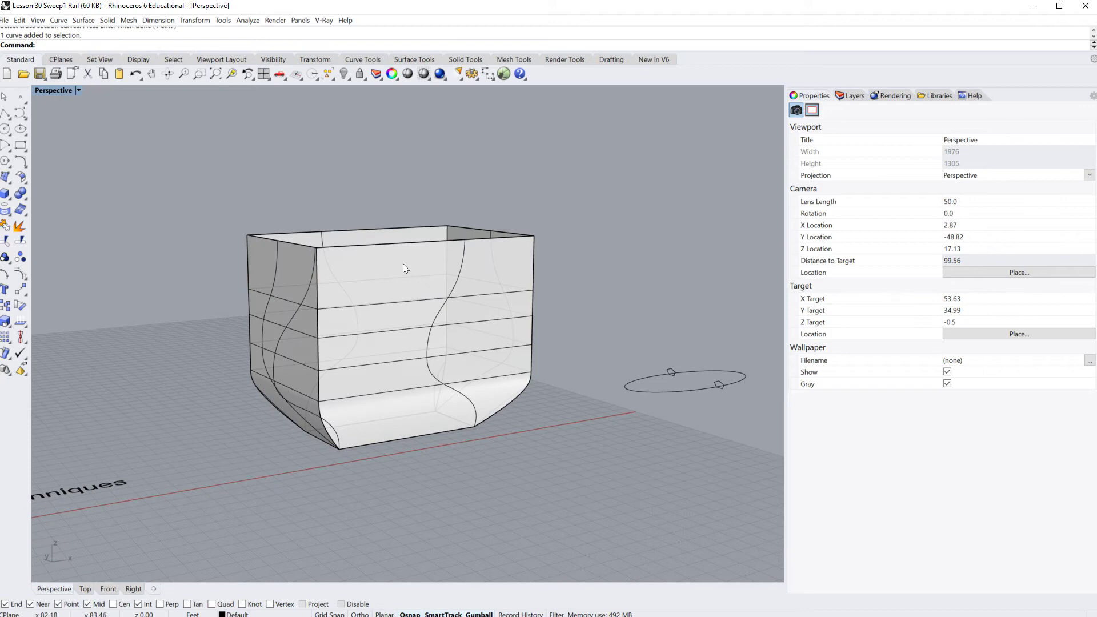
# Move the box-shaped sweep surface up and to the left
pyautogui.scroll(-5, 403, 263)
pyautogui.moveTo(407, 278); pyautogui.dragTo(407, 318, button='right')
pyautogui.click(393, 325)
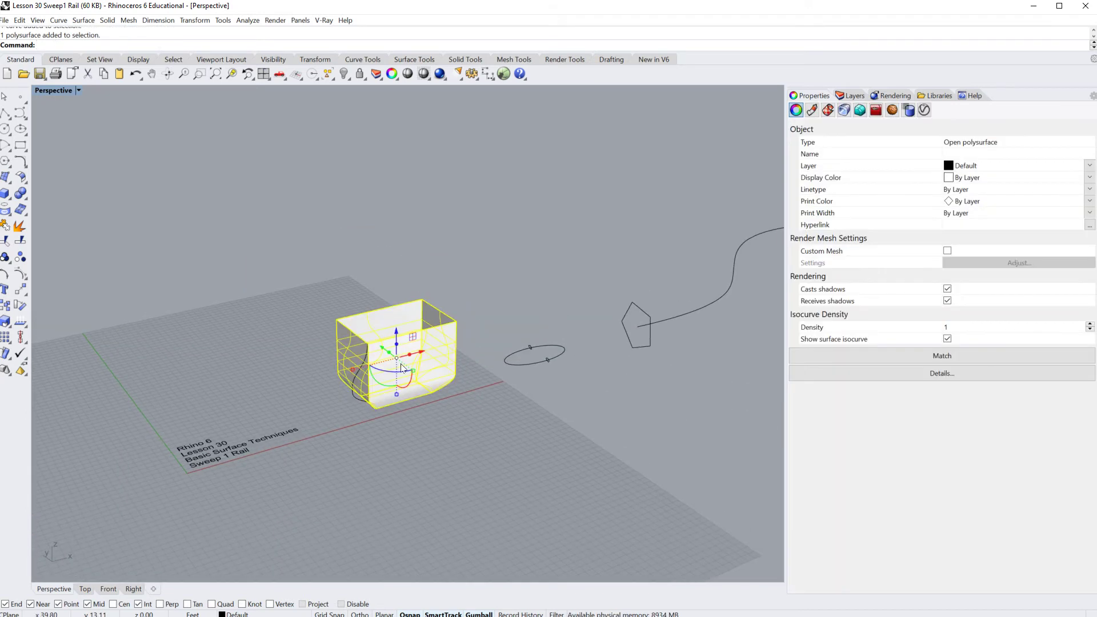
pyautogui.moveTo(392, 326); pyautogui.dragTo(273, 276)
pyautogui.click(243, 353)
# Move the second wavy profile curve to the rectangle's other corner
pyautogui.scroll(5, 400, 420)
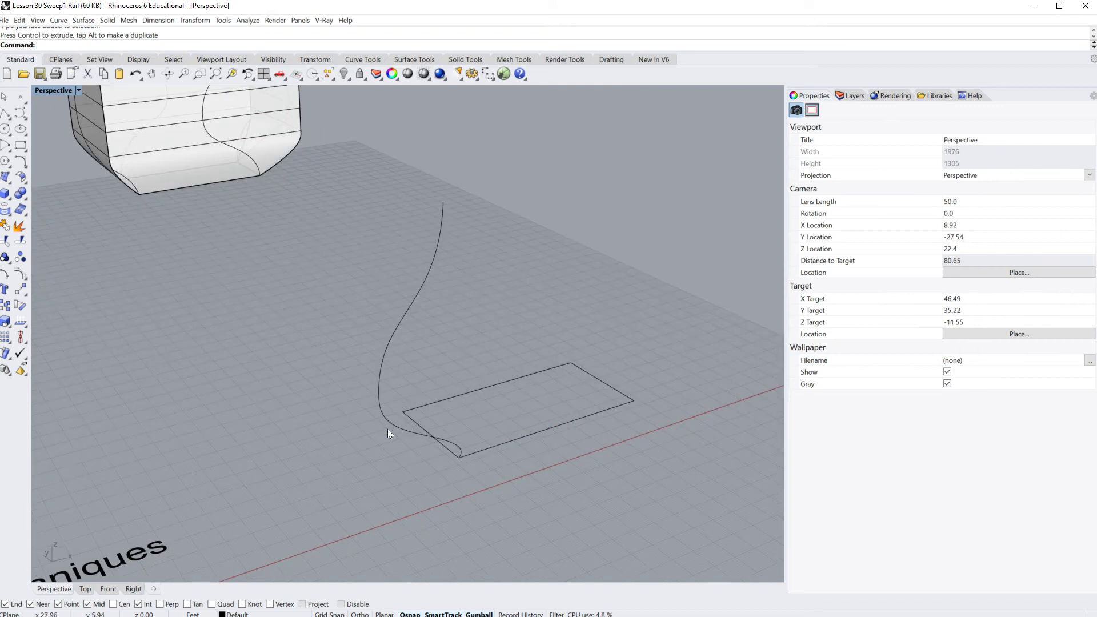
pyautogui.click(389, 428)
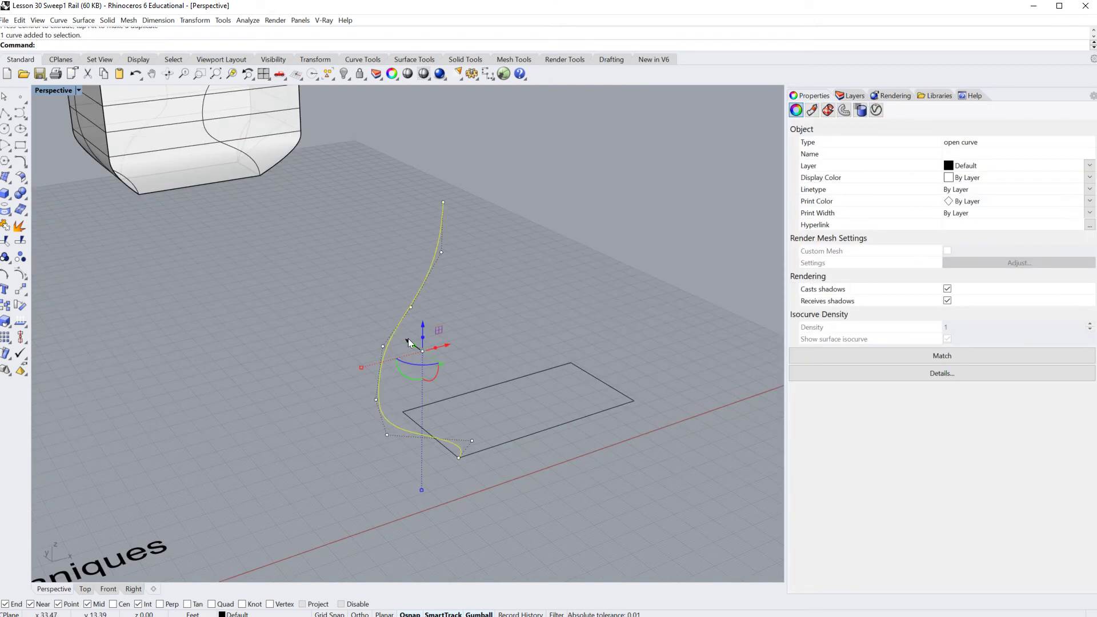
pyautogui.moveTo(406, 339); pyautogui.dragTo(380, 319)
pyautogui.click(238, 360)
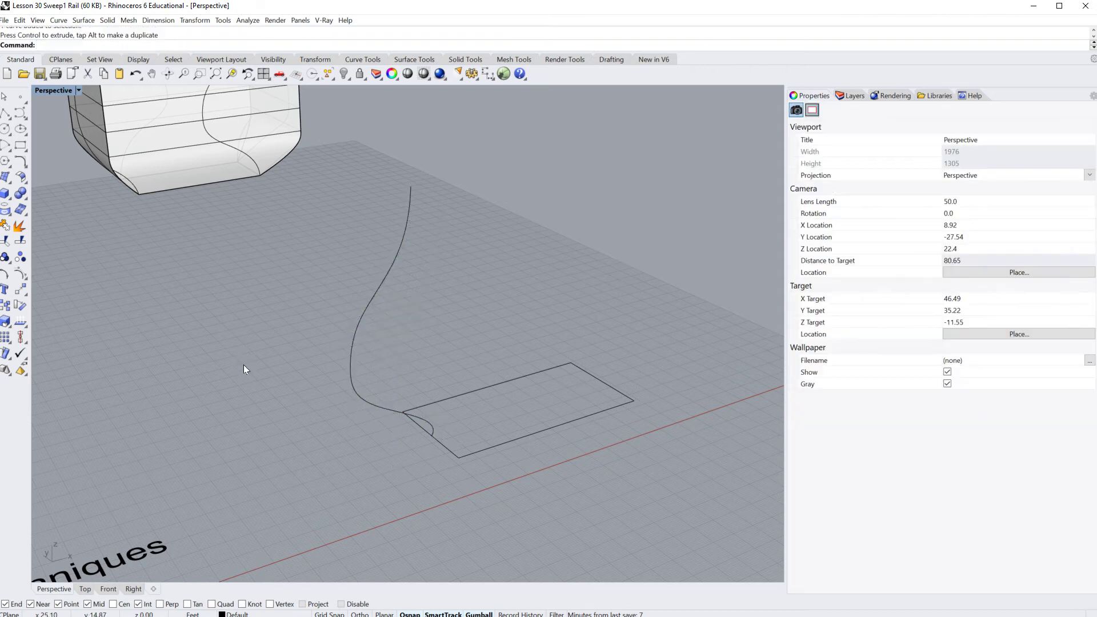
pyautogui.scroll(-5, 244, 364)
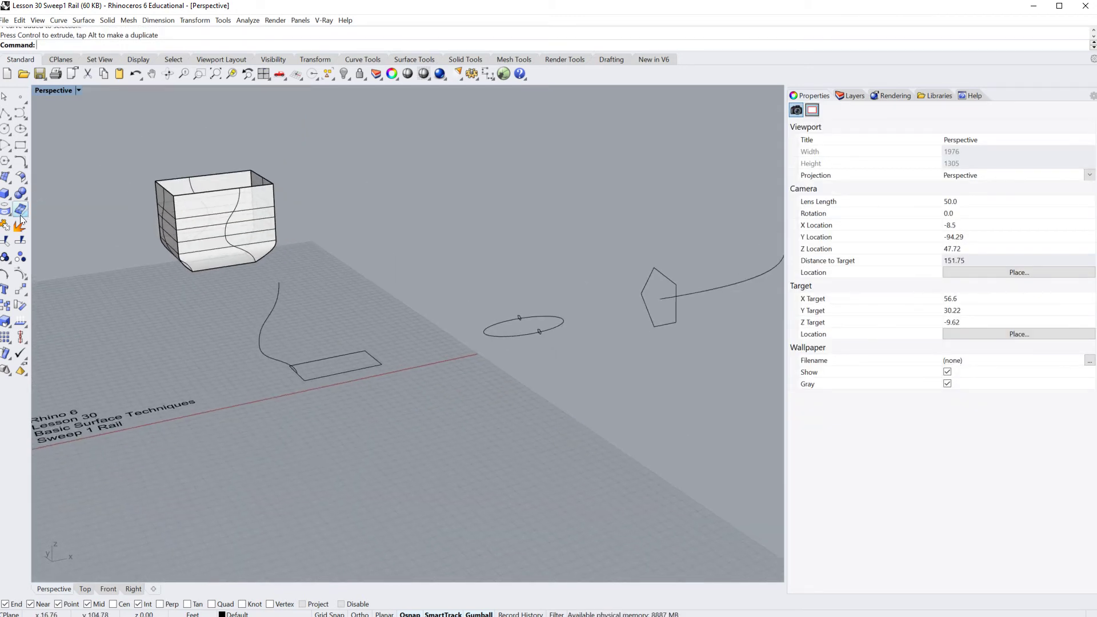
# Sweep the S-shaped curve along the rectangle rail with default options
pyautogui.click(10, 180)
pyautogui.moveTo(20, 175); pyautogui.dragTo(480, 137)
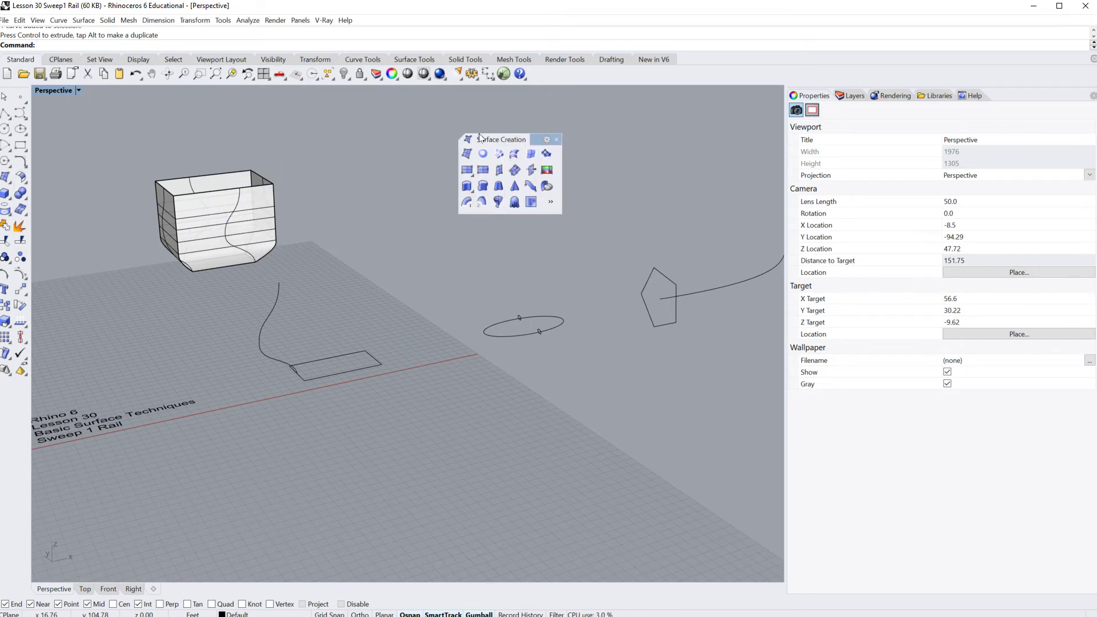
pyautogui.click(463, 203)
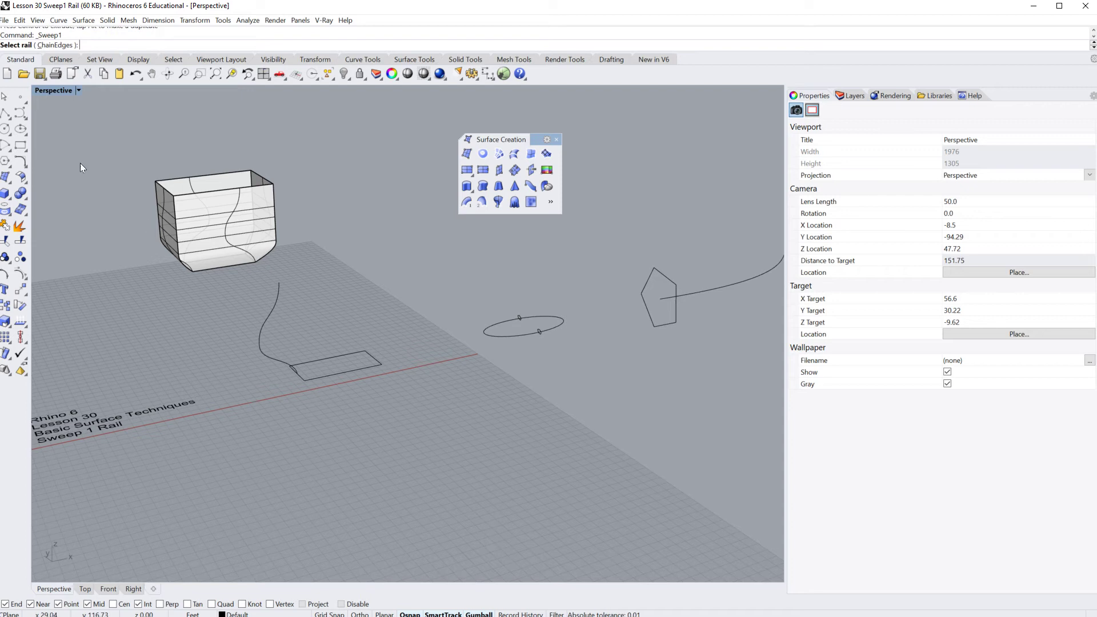
pyautogui.scroll(4, 273, 292)
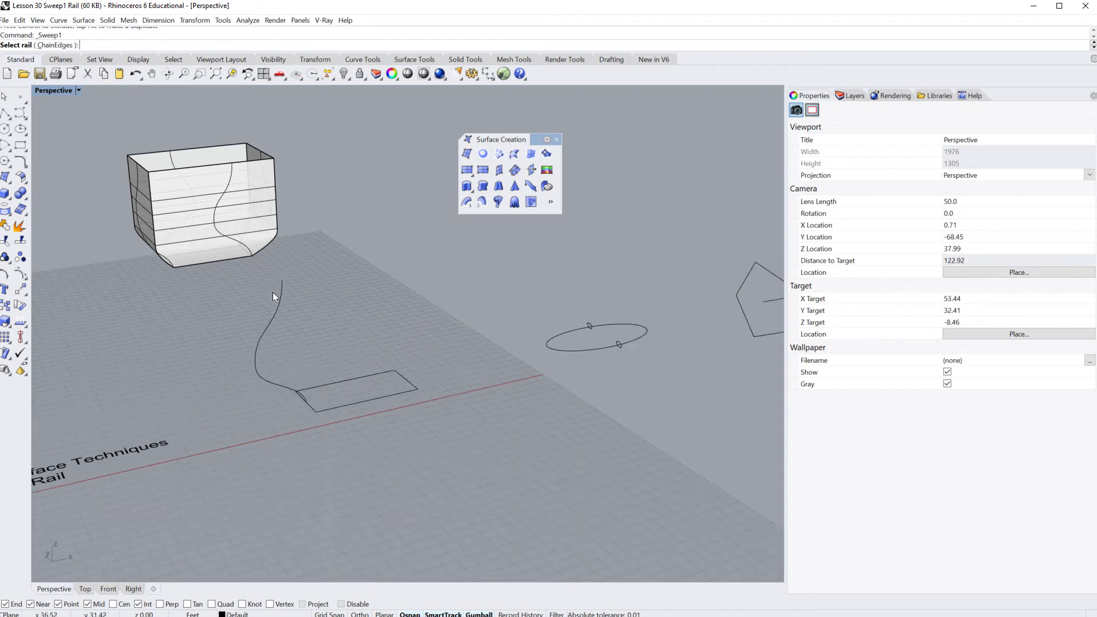
pyautogui.click(340, 408)
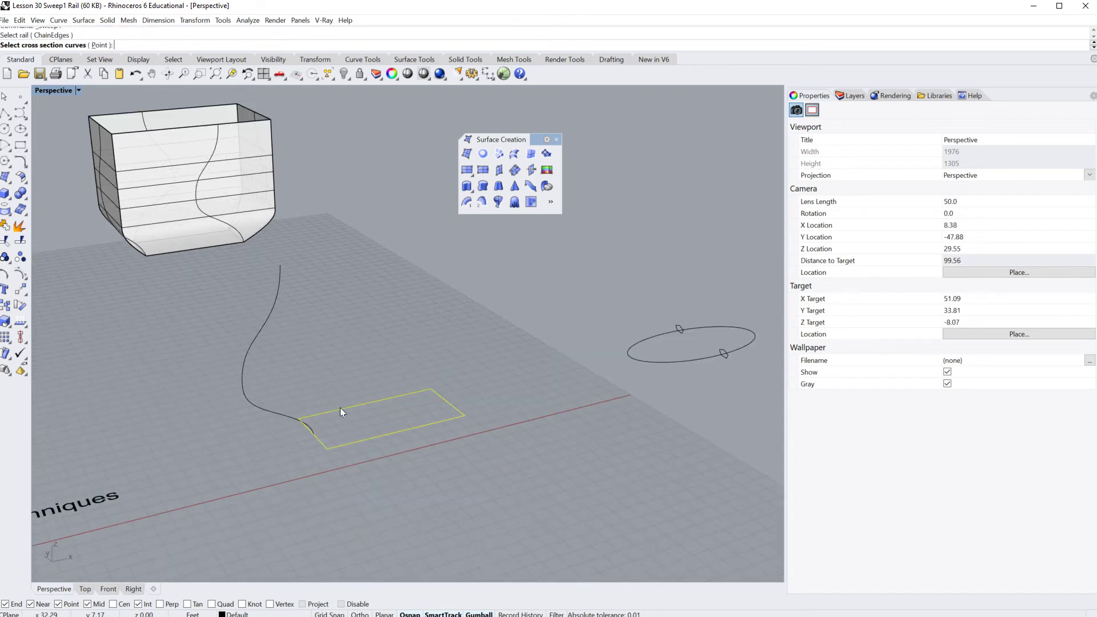
pyautogui.click(266, 411)
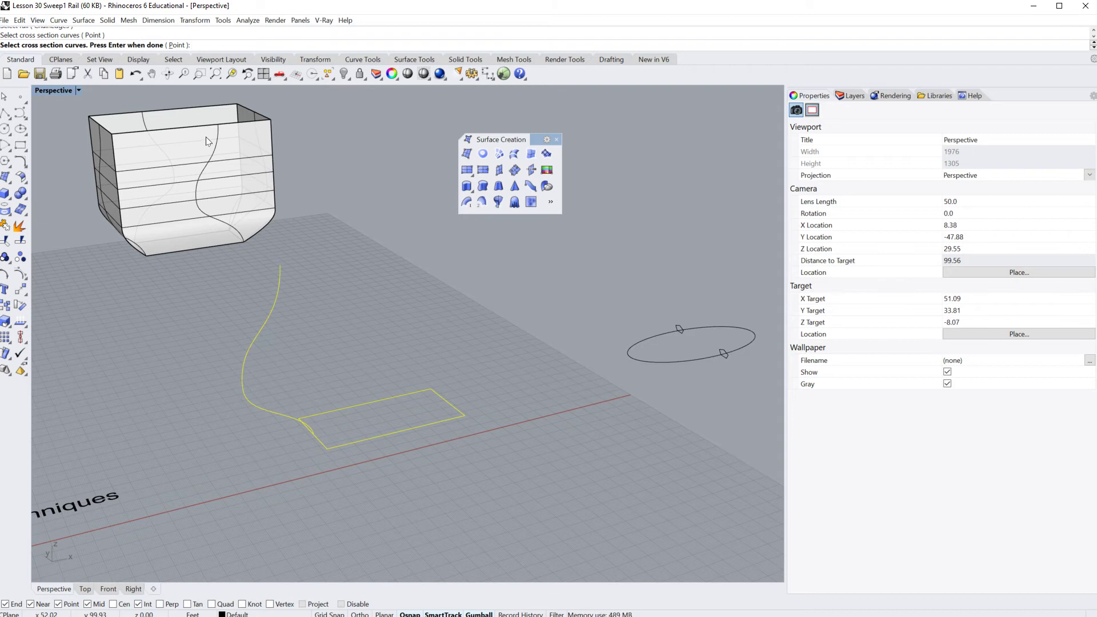
pyautogui.press('Return')
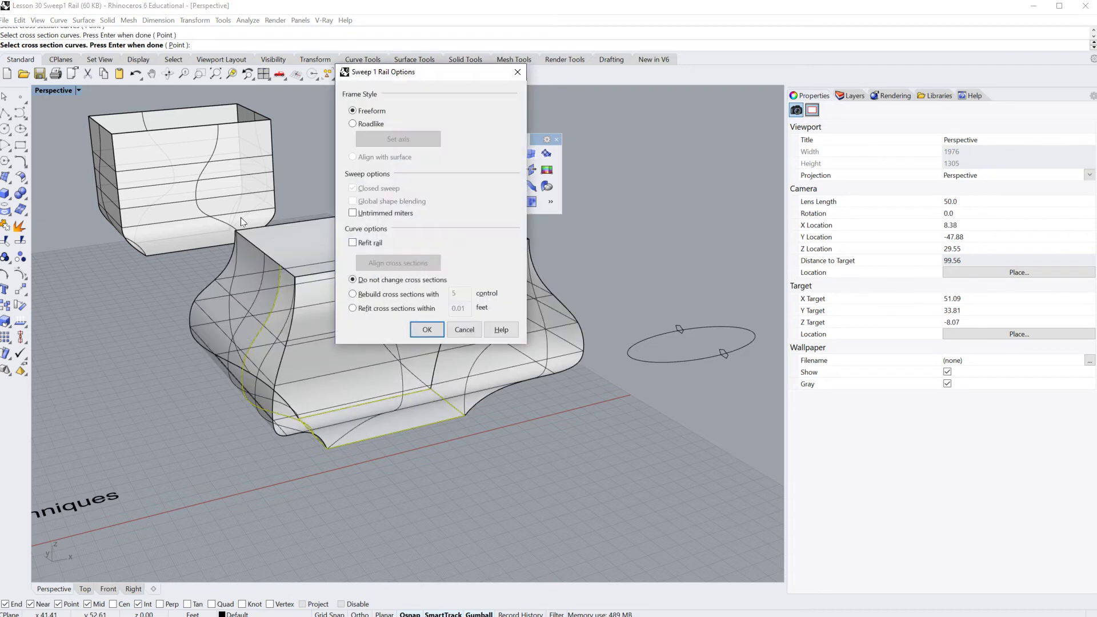
pyautogui.click(428, 332)
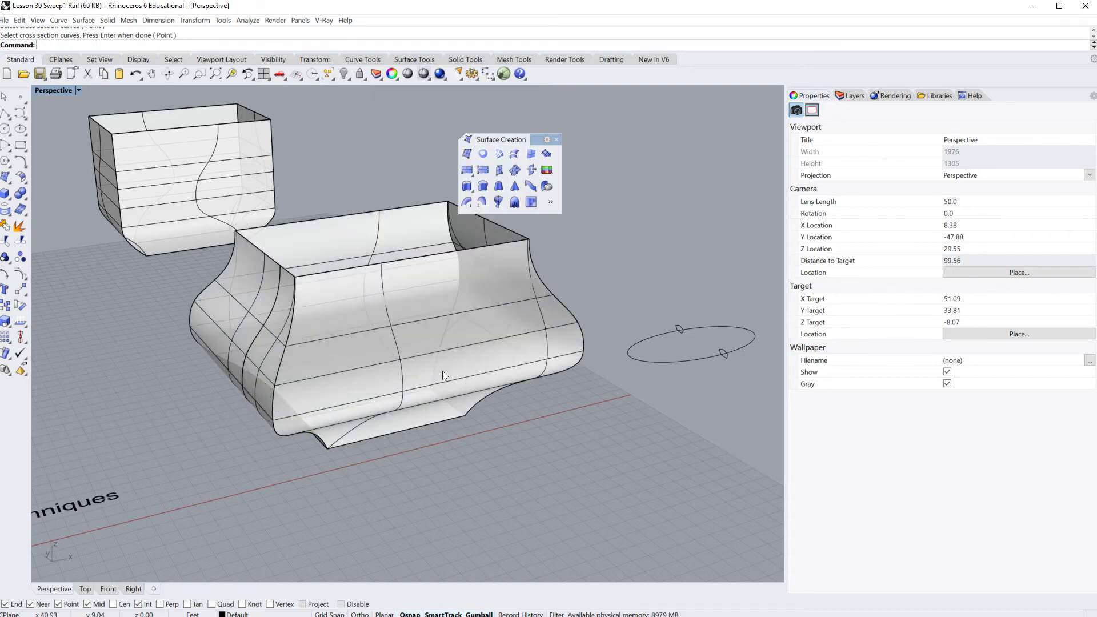
# Move the new vase shell to the left, next to the box shell
pyautogui.scroll(-3, 442, 371)
pyautogui.moveTo(442, 372); pyautogui.dragTo(503, 395, button='right')
pyautogui.moveTo(570, 335); pyautogui.dragTo(427, 300)
pyautogui.press('Escape')
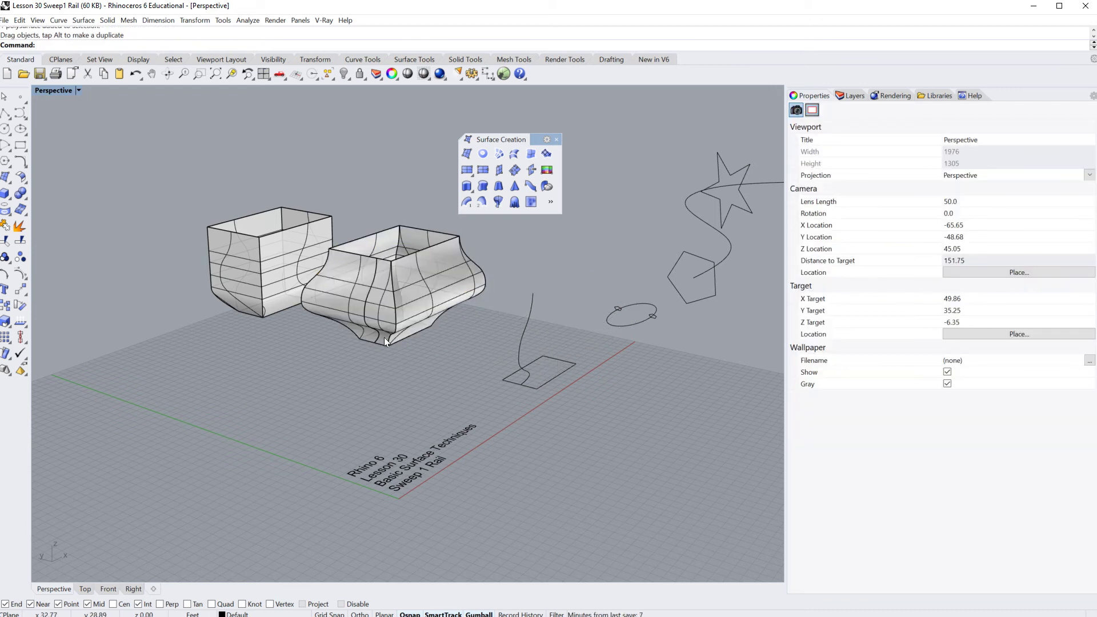
pyautogui.click(521, 334)
pyautogui.moveTo(537, 384); pyautogui.dragTo(441, 423, button='right')
pyautogui.click(441, 418)
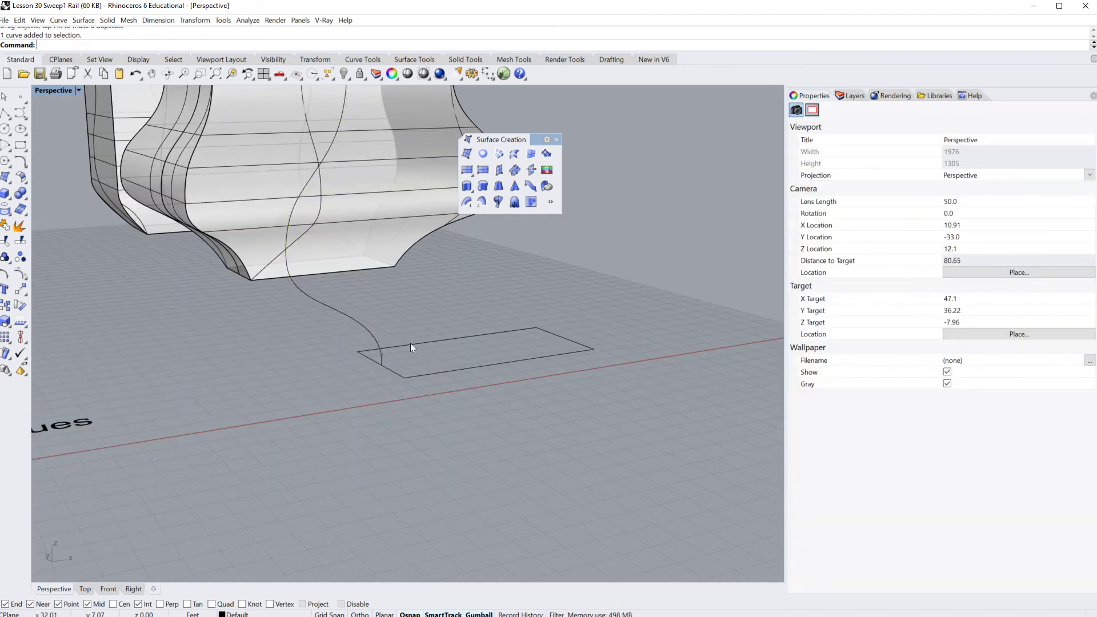
pyautogui.scroll(-5, 517, 392)
# Sweep the rectangle along the S-shaped curve as rail, accepting the default options
pyautogui.moveTo(524, 447)
pyautogui.mouseDown(button='right')
pyautogui.moveTo(512, 451)
pyautogui.moveTo(523, 456)
pyautogui.mouseUp(button='right')
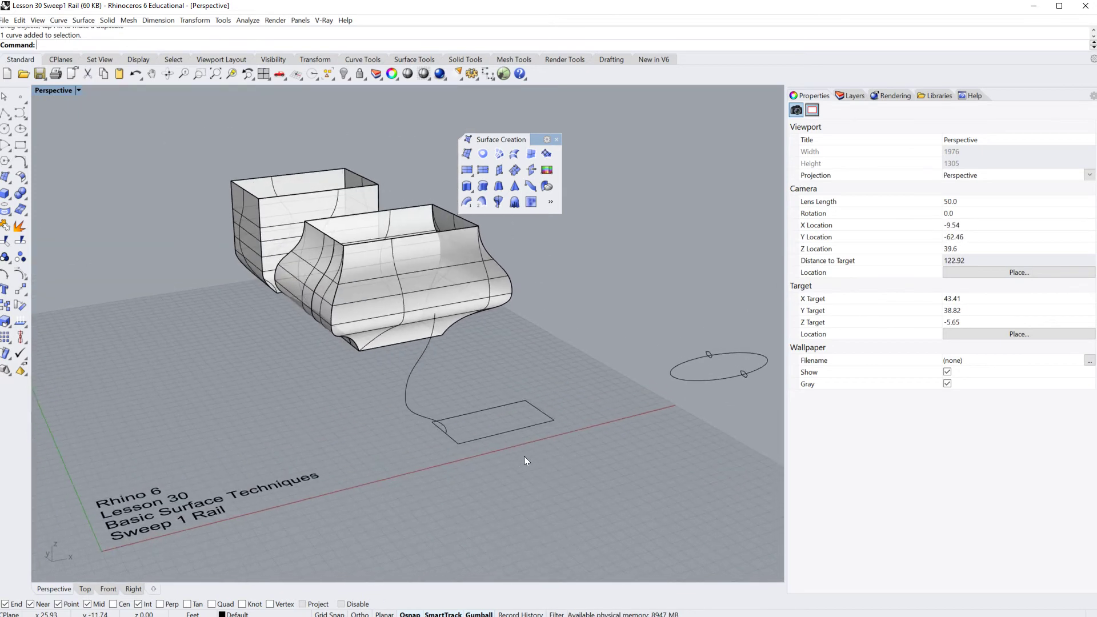
pyautogui.click(468, 203)
pyautogui.click(399, 410)
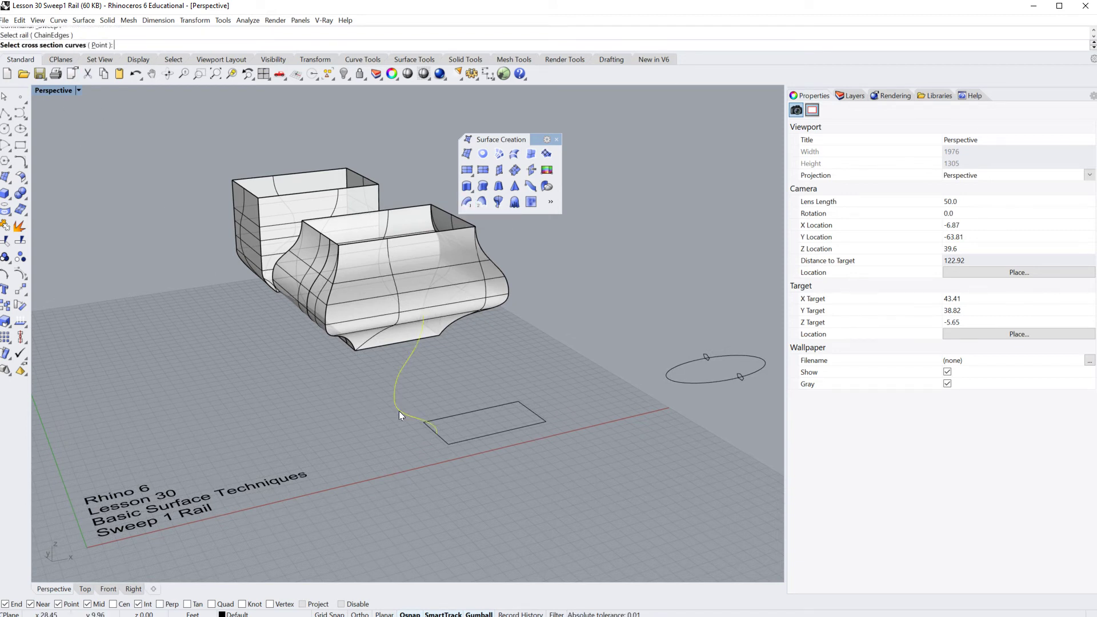
pyautogui.click(467, 442)
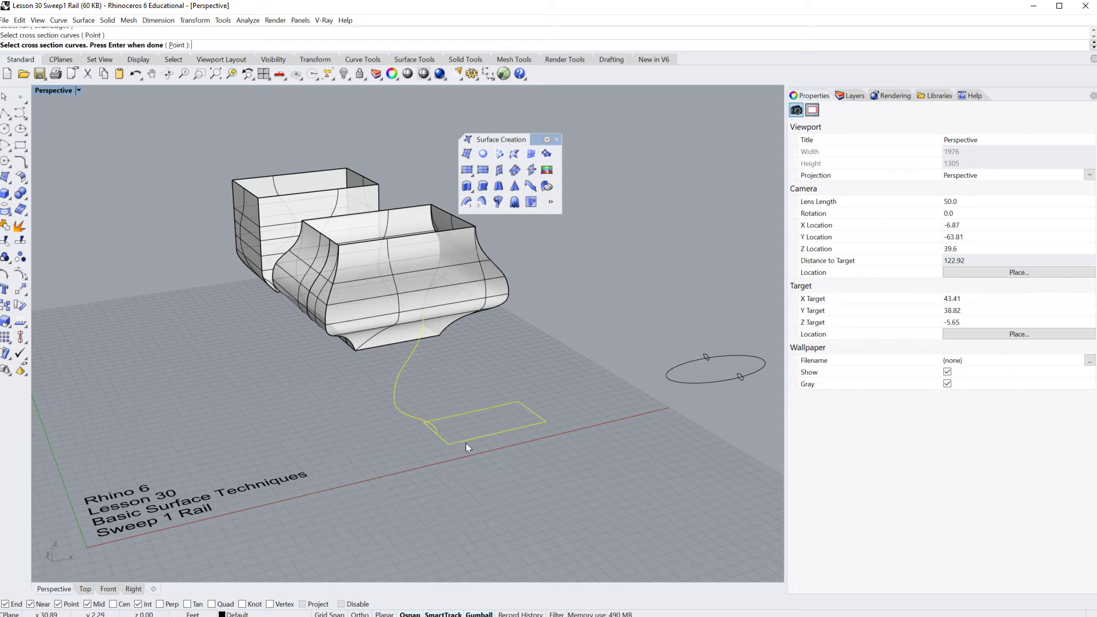
pyautogui.moveTo(466, 444); pyautogui.dragTo(440, 454, button='right')
pyautogui.press('Return')
pyautogui.press('Return')
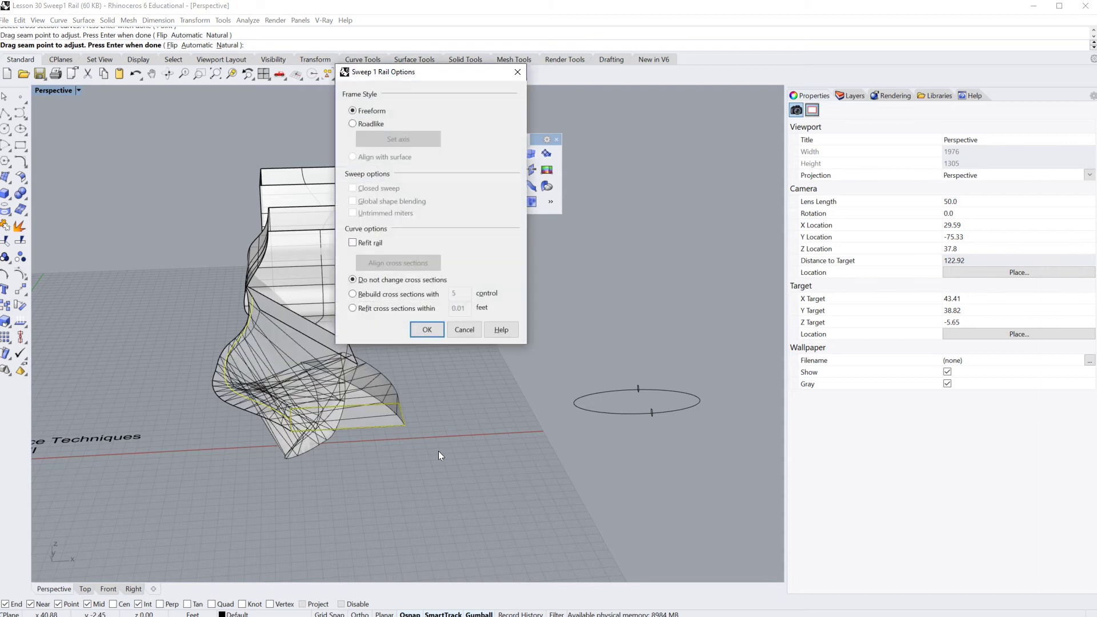
pyautogui.click(424, 333)
# Move the twisted shell up and to the left
pyautogui.moveTo(417, 368); pyautogui.dragTo(342, 396, button='right')
pyautogui.moveTo(231, 387); pyautogui.dragTo(141, 245)
pyautogui.press('Escape')
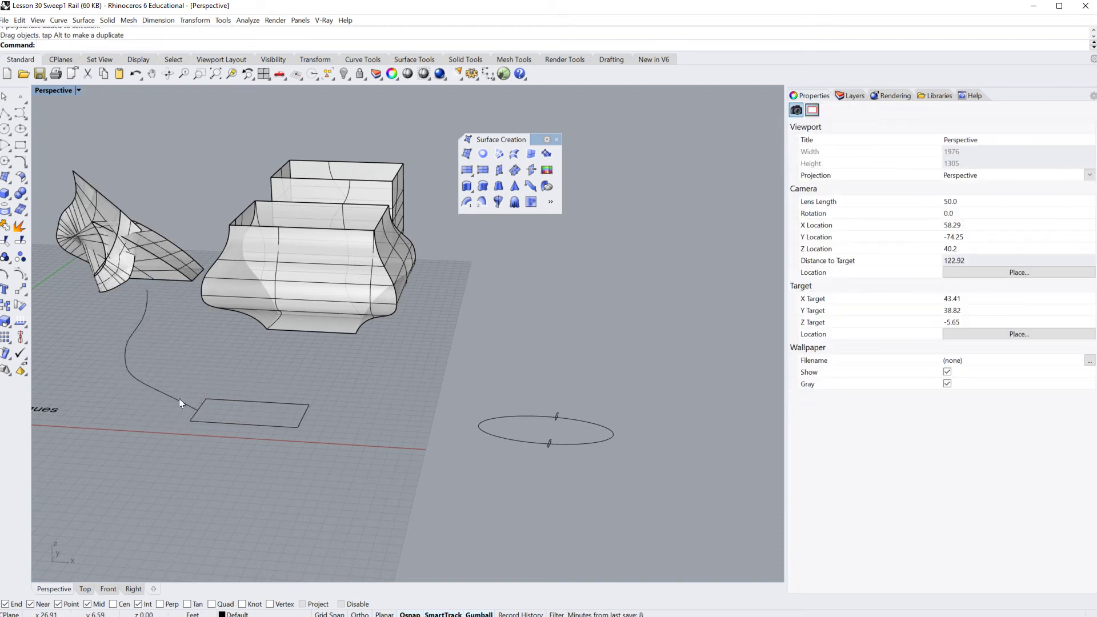
# Try dragging the curve's end point onto the rectangle corner, then undo it
pyautogui.click(179, 399)
pyautogui.scroll(5, 180, 403)
pyautogui.moveTo(228, 420); pyautogui.dragTo(209, 454)
pyautogui.hotkey('ctrl', 'z')
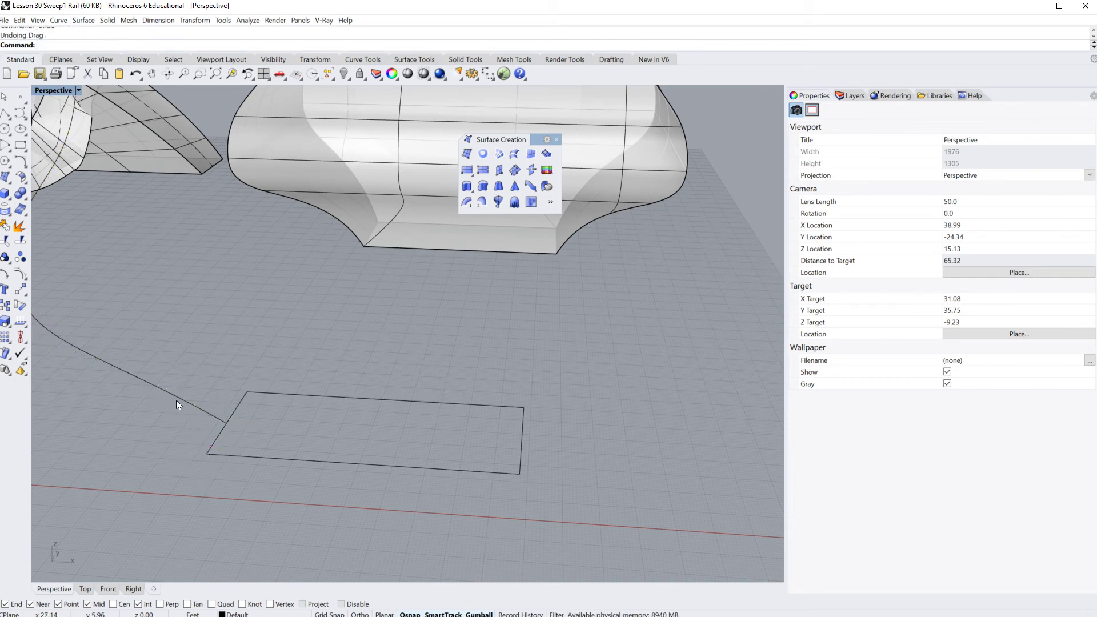
# Move the S-curve from its end point onto the rectangle's corner
pyautogui.click(179, 398)
pyautogui.write('move')
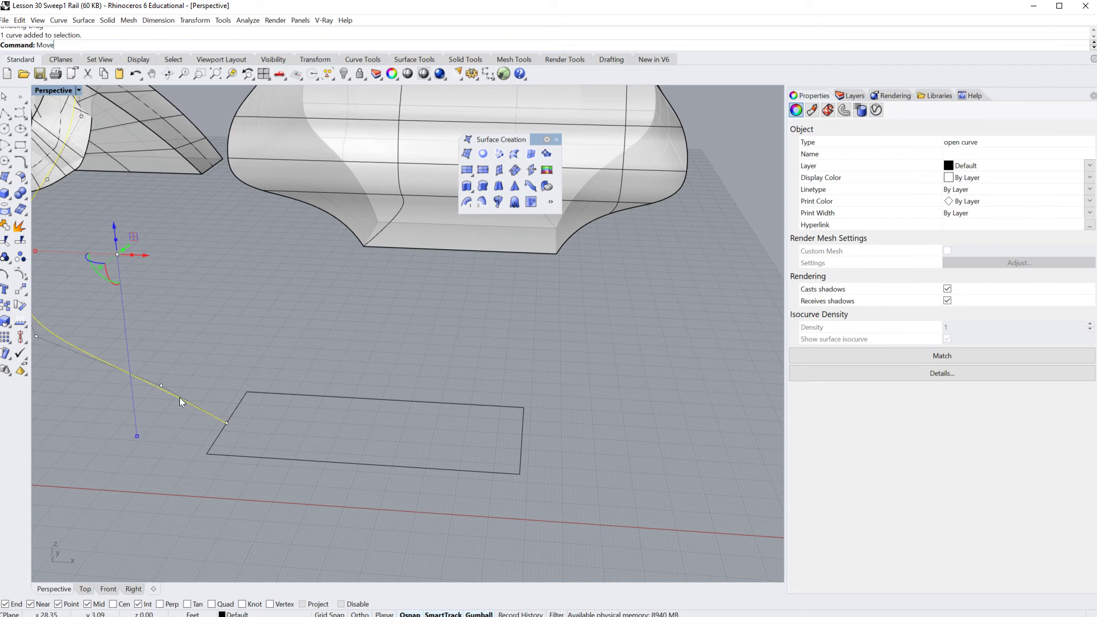
pyautogui.press('Return')
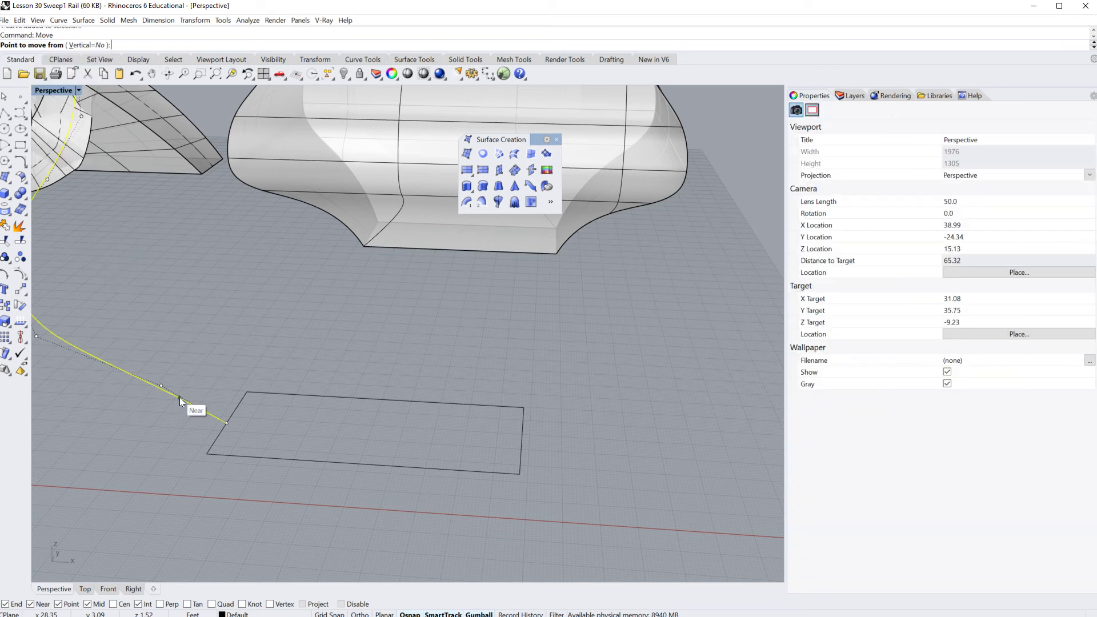
pyautogui.click(224, 424)
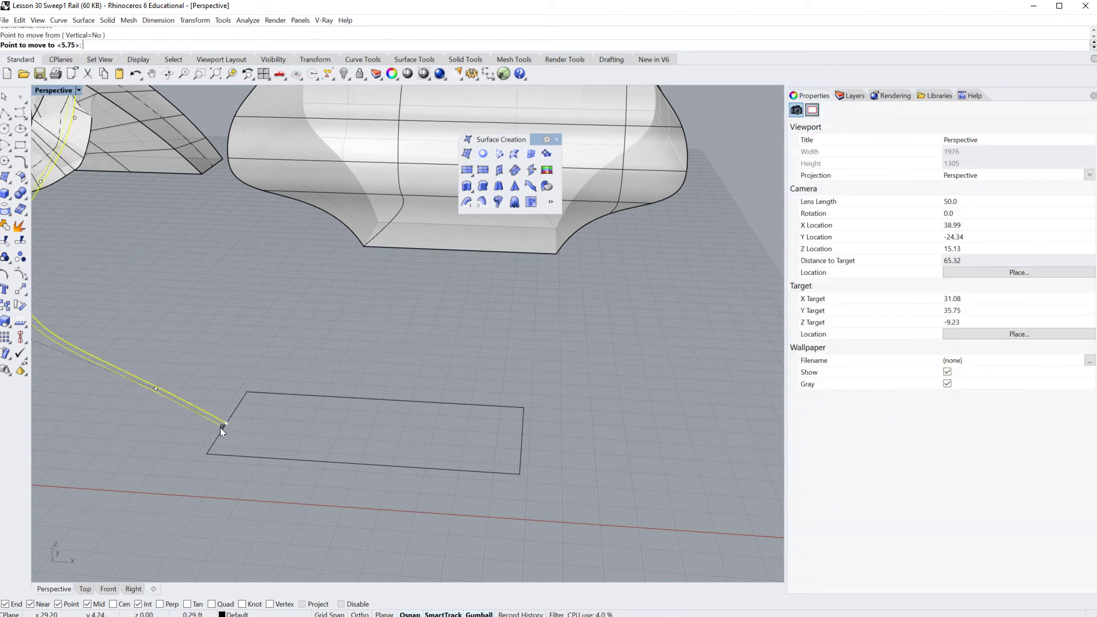
pyautogui.click(200, 451)
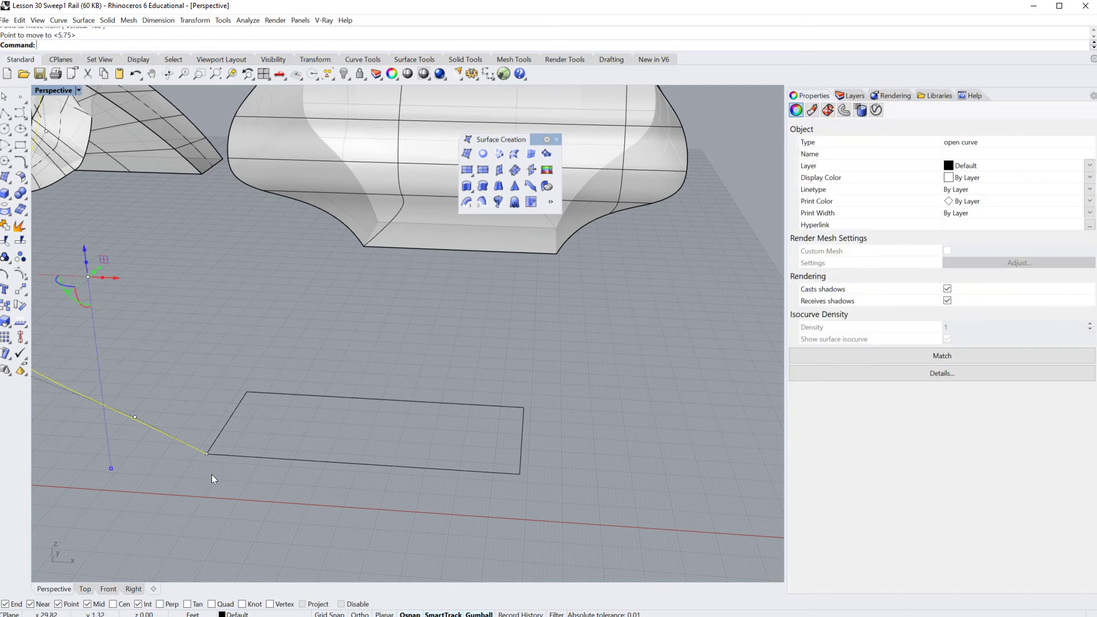
pyautogui.press('Escape')
pyautogui.scroll(-3, 212, 482)
pyautogui.scroll(-3, 213, 482)
pyautogui.moveTo(219, 482); pyautogui.dragTo(246, 476, button='right')
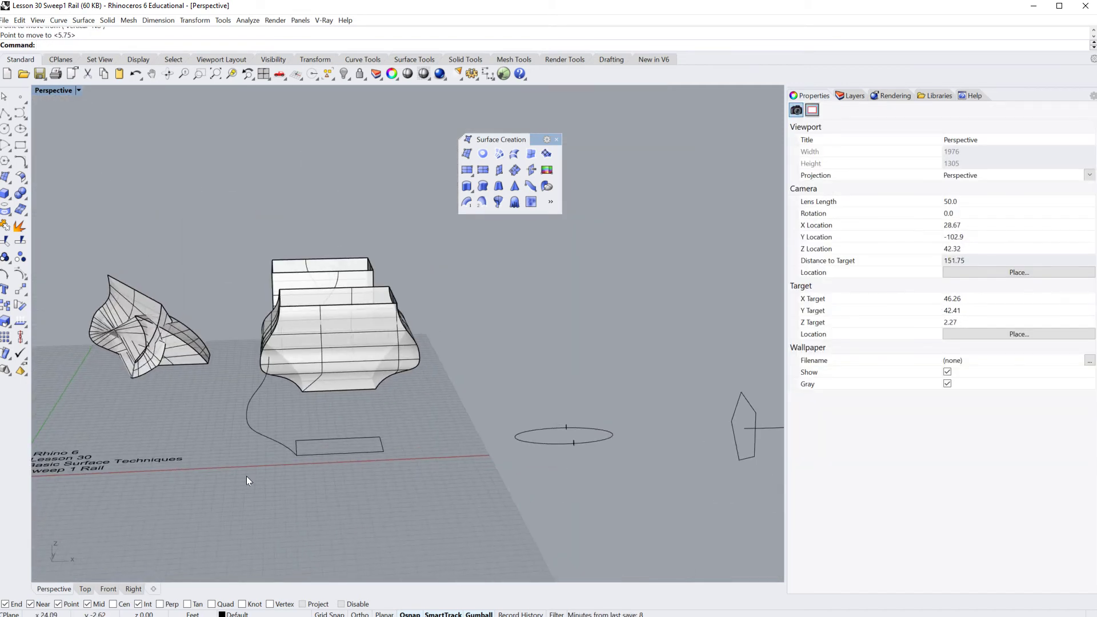
# Sweep the rectangle along the repositioned curve and drag the new surface to the upper left
pyautogui.click(467, 203)
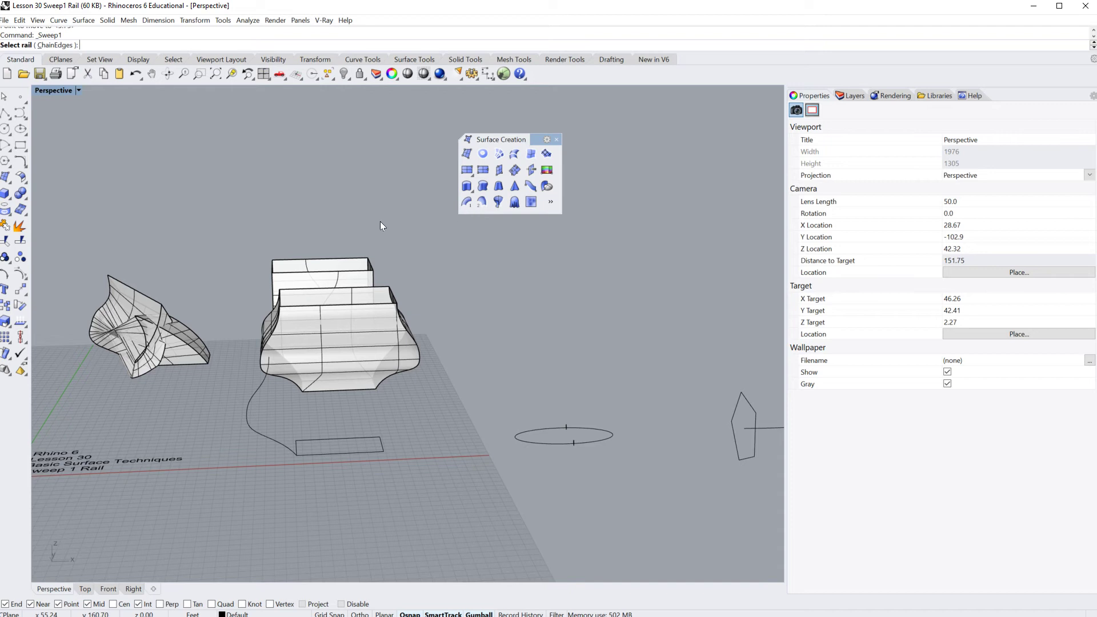
pyautogui.click(263, 382)
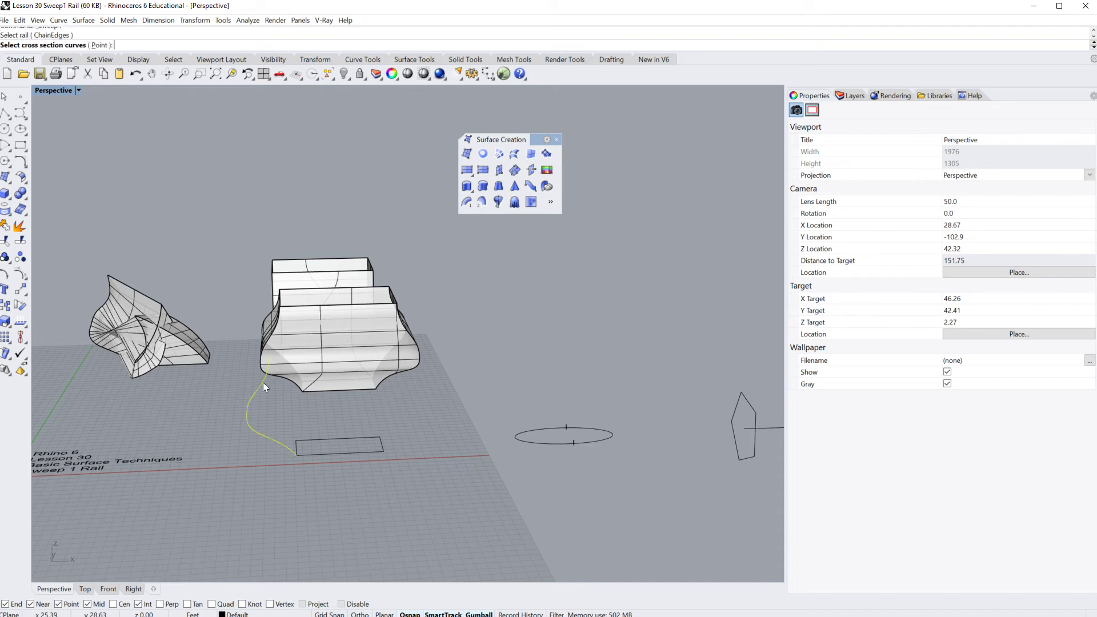
pyautogui.click(351, 454)
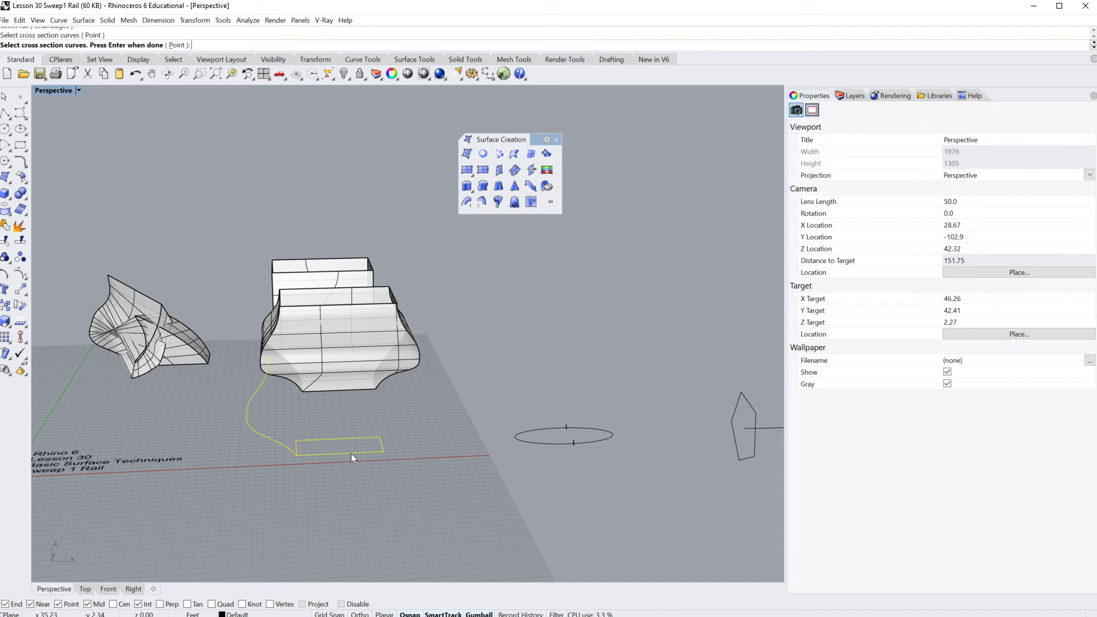
pyautogui.press('Return')
pyautogui.press('Return')
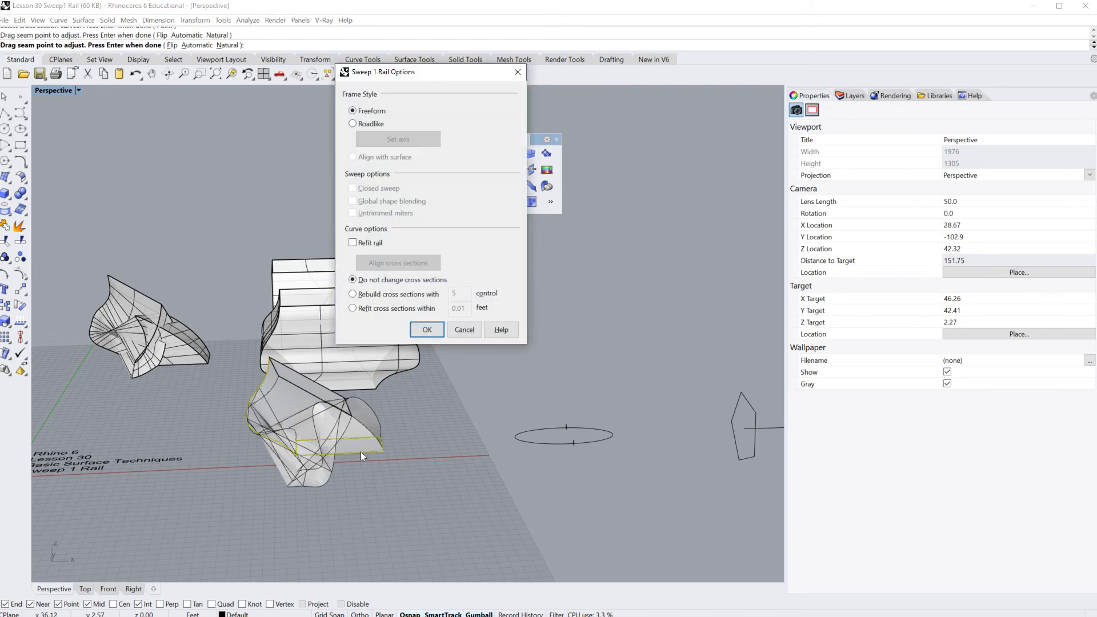
pyautogui.click(428, 331)
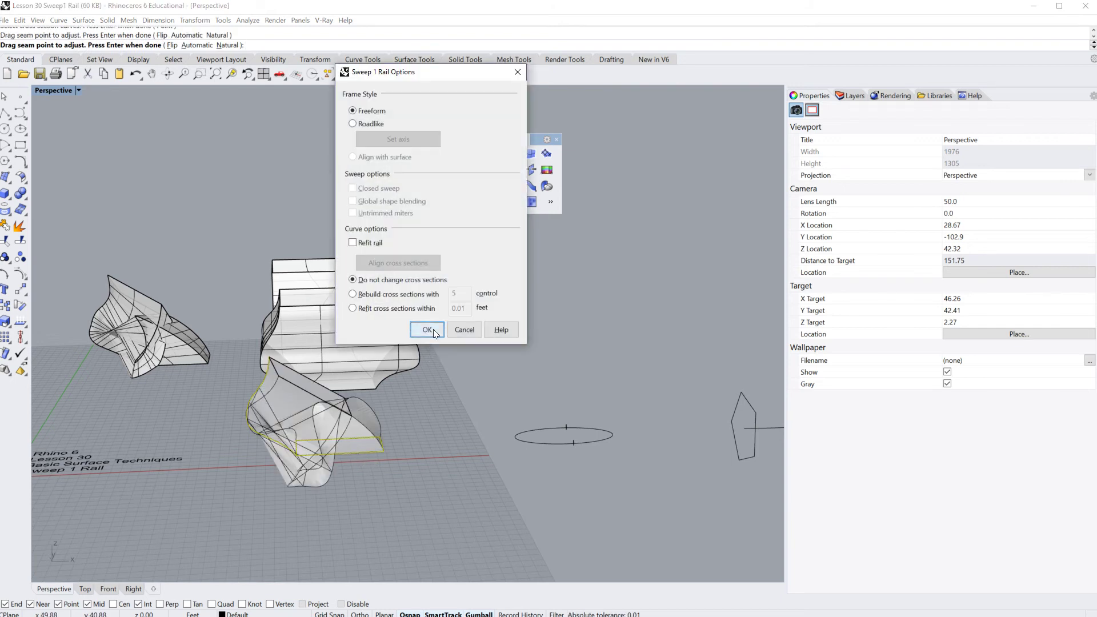
pyautogui.click(330, 410)
pyautogui.moveTo(331, 411); pyautogui.dragTo(187, 249)
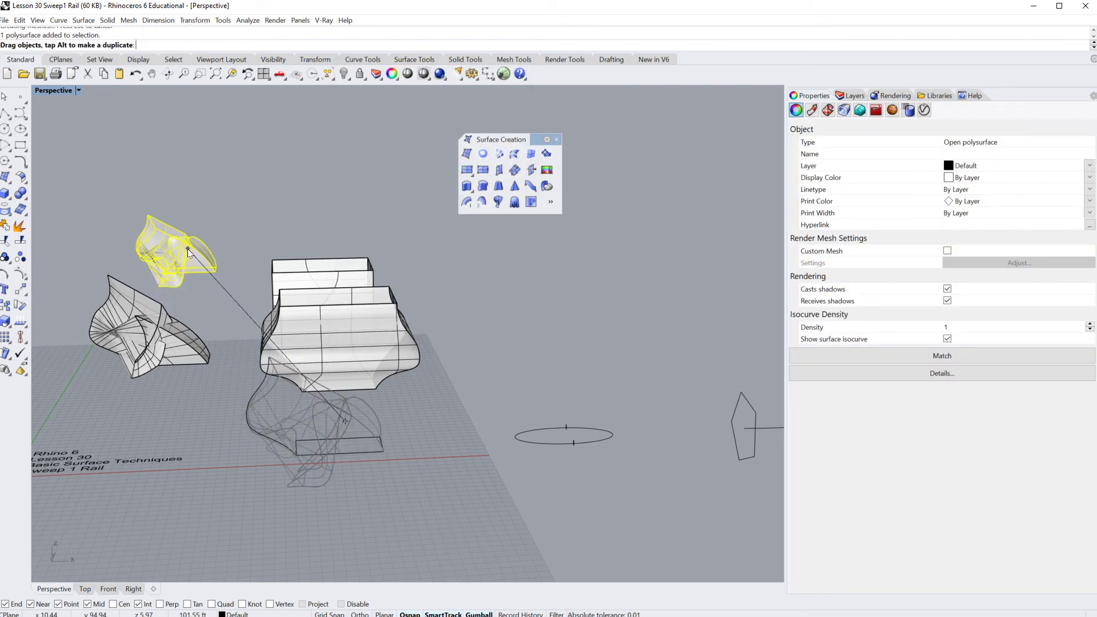
# Move the S-curve twice so its lower end snaps to the rectangle edge's midpoint
pyautogui.click(207, 418)
pyautogui.click(278, 441)
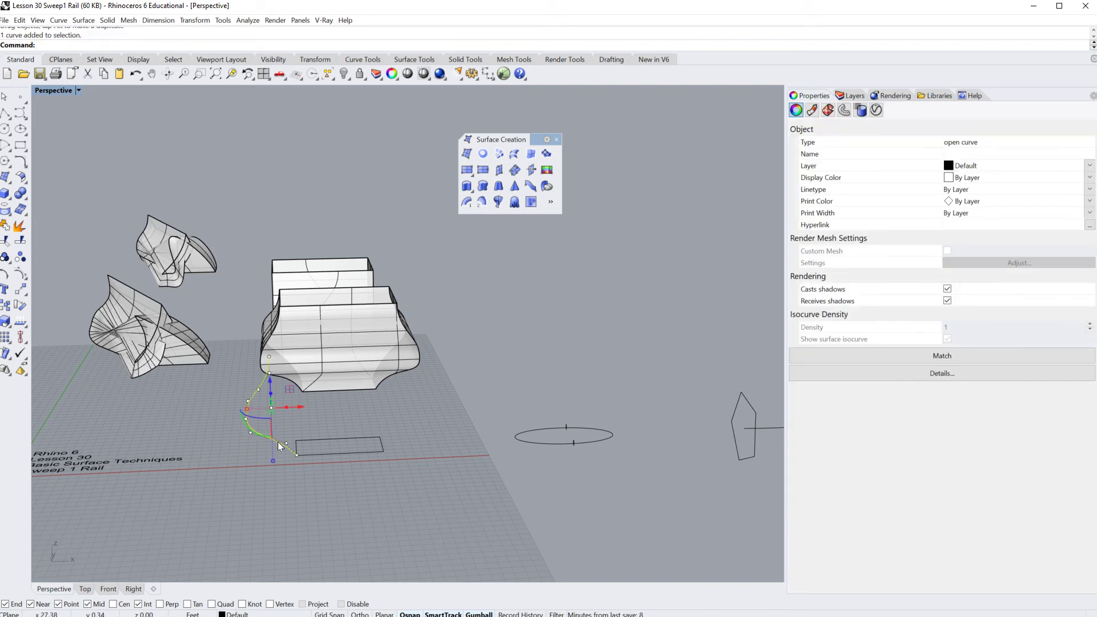
pyautogui.write('move')
pyautogui.press('Return')
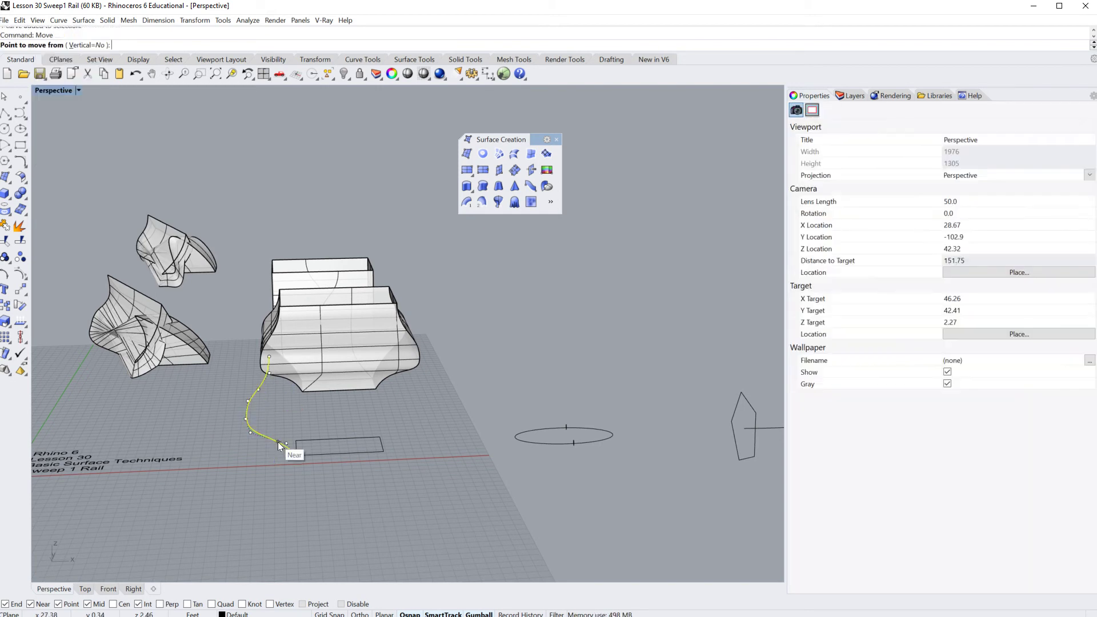
pyautogui.click(297, 456)
pyautogui.click(381, 445)
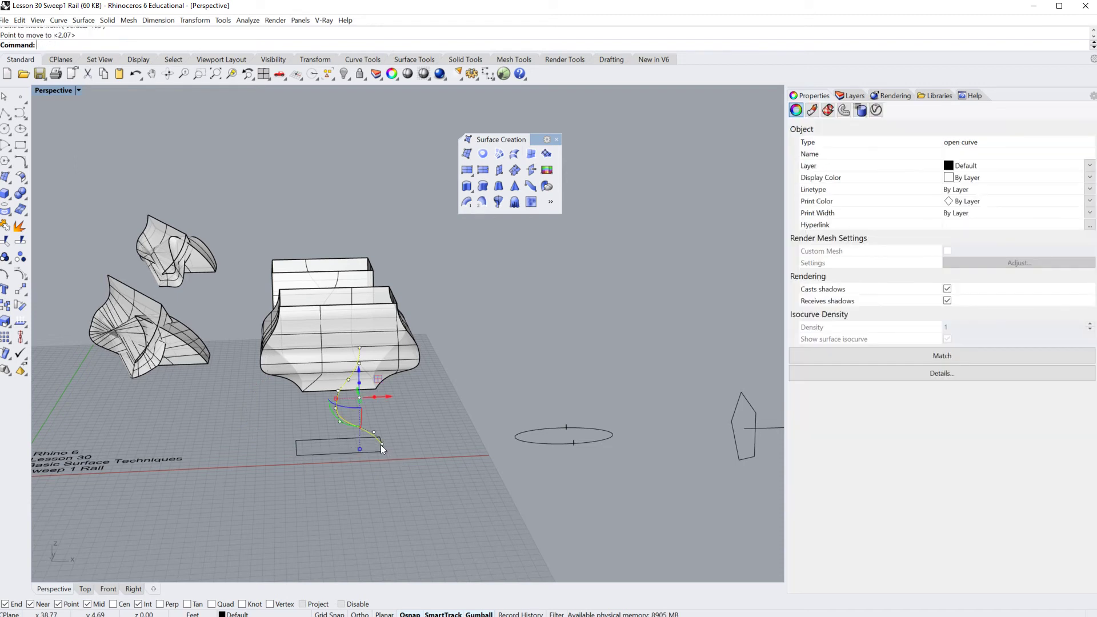
pyautogui.press('Return')
pyautogui.click(367, 508)
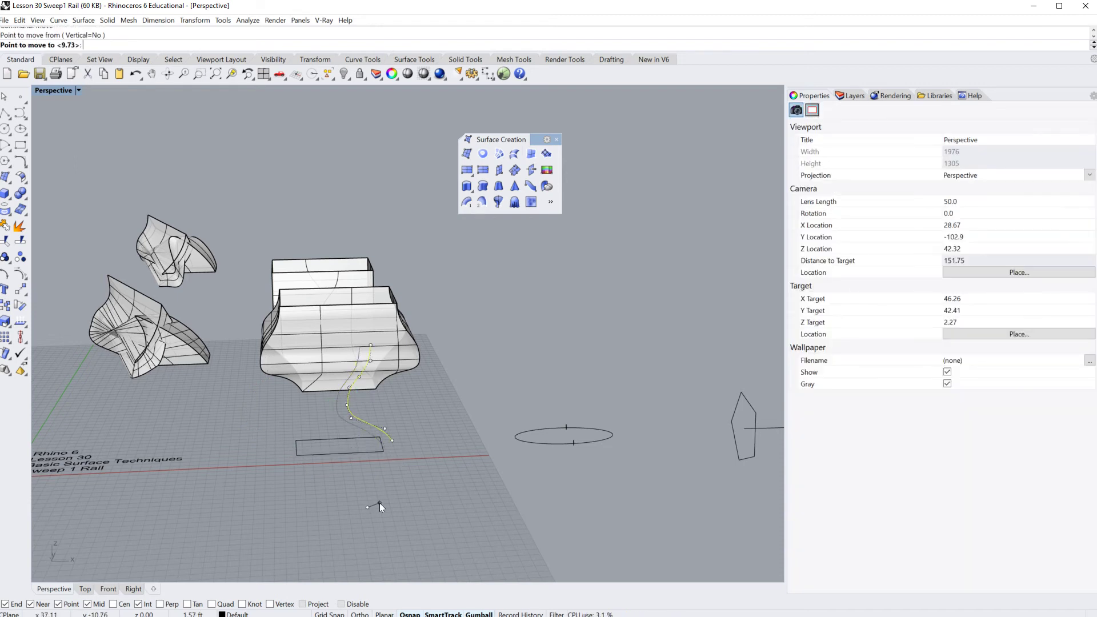
pyautogui.click(382, 503)
pyautogui.press('Escape')
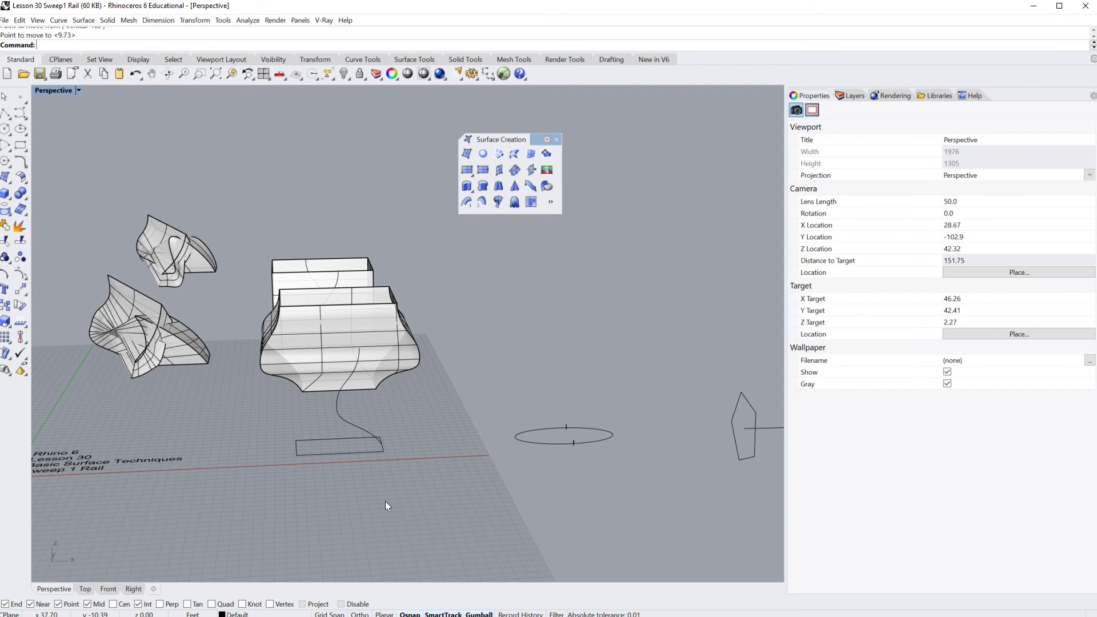
# Run Sweep1 with the S-curve as rail and the rectangle as cross section
pyautogui.write('Sweep1')
pyautogui.press('Return')
pyautogui.click(339, 412)
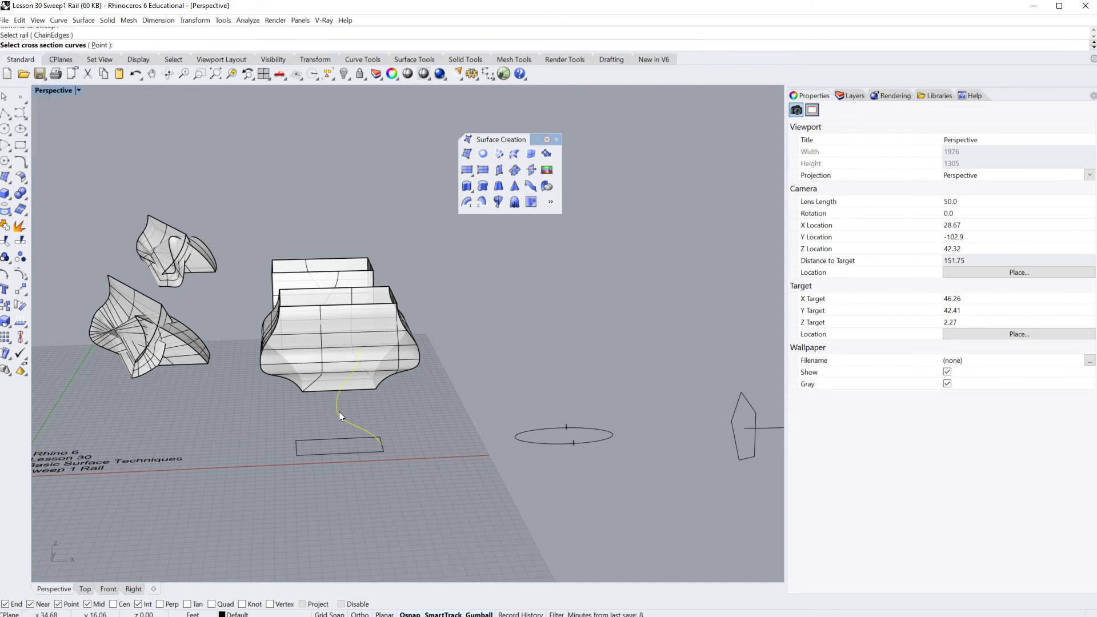
pyautogui.click(334, 455)
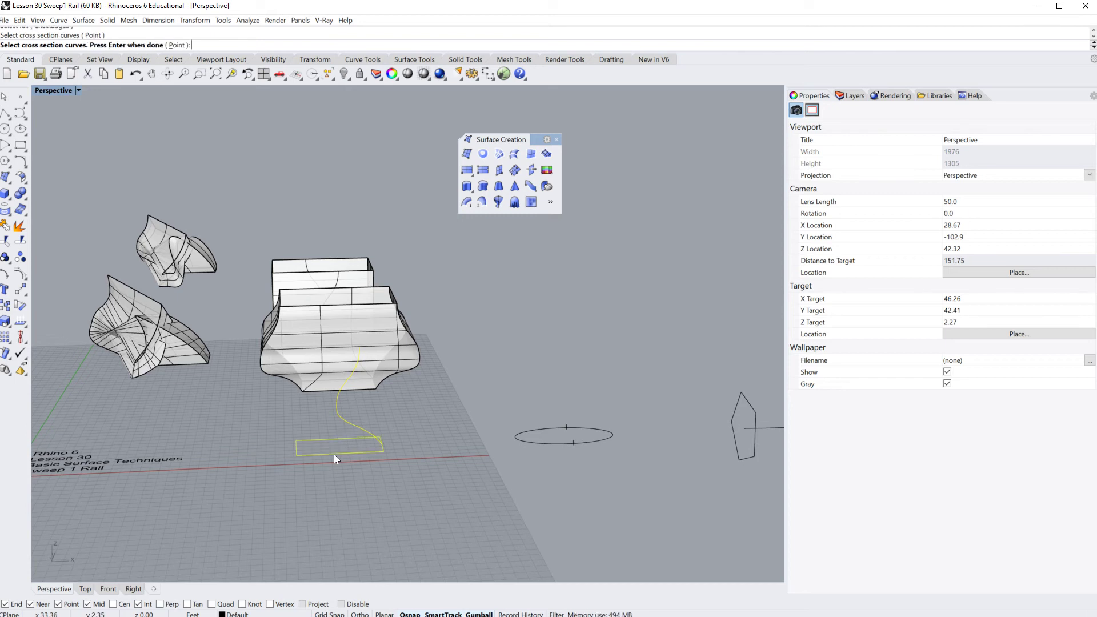
pyautogui.press('Return')
pyautogui.press('Return')
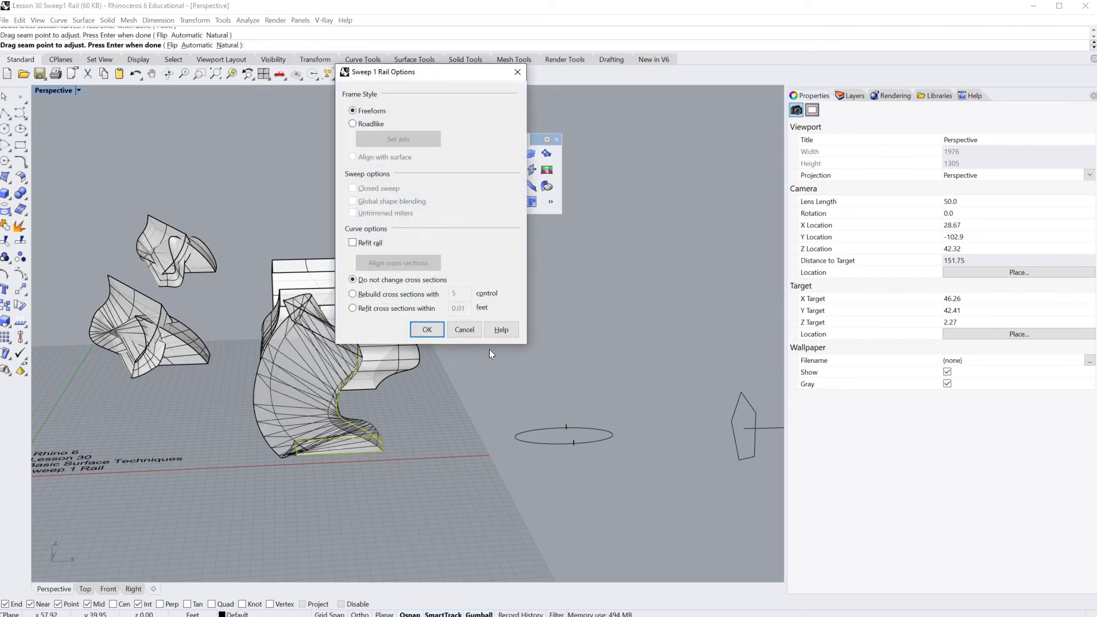
pyautogui.click(426, 332)
# Drag the new twisting surface up and left beside the other sweeps
pyautogui.moveTo(297, 365); pyautogui.dragTo(242, 181)
pyautogui.click(236, 287)
pyautogui.moveTo(170, 322); pyautogui.dragTo(321, 310, button='right')
pyautogui.scroll(5, 273, 303)
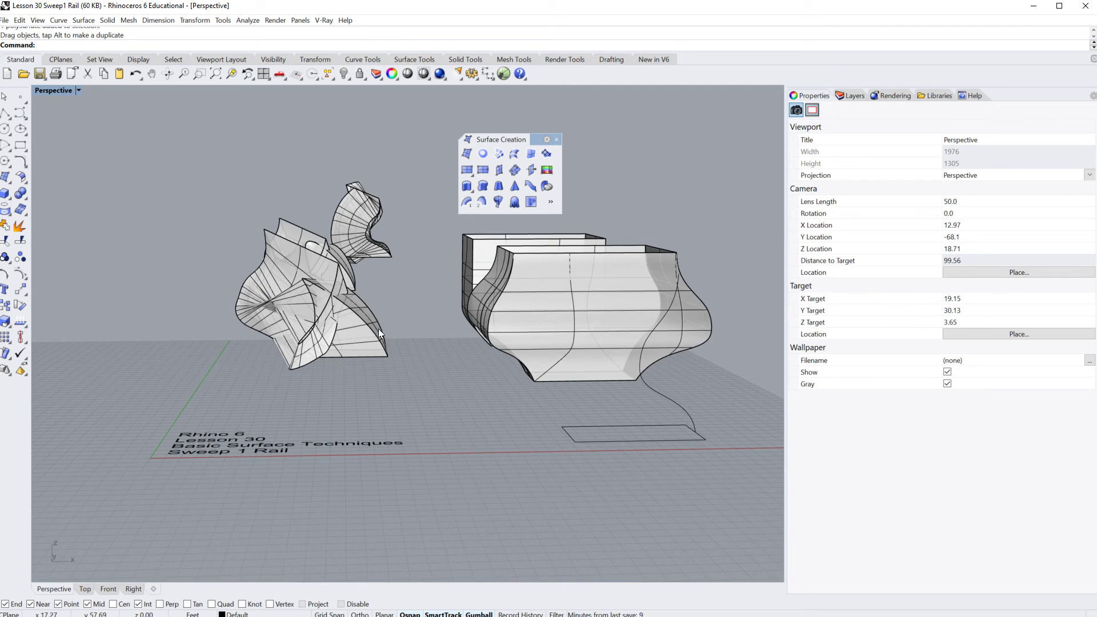
pyautogui.scroll(-5, 389, 335)
# Zoom and orbit to frame the ellipse and its pentagon profiles
pyautogui.keyDown('shift'); pyautogui.moveTo(404, 346); pyautogui.dragTo(324, 347, button='right'); pyautogui.keyUp('shift')
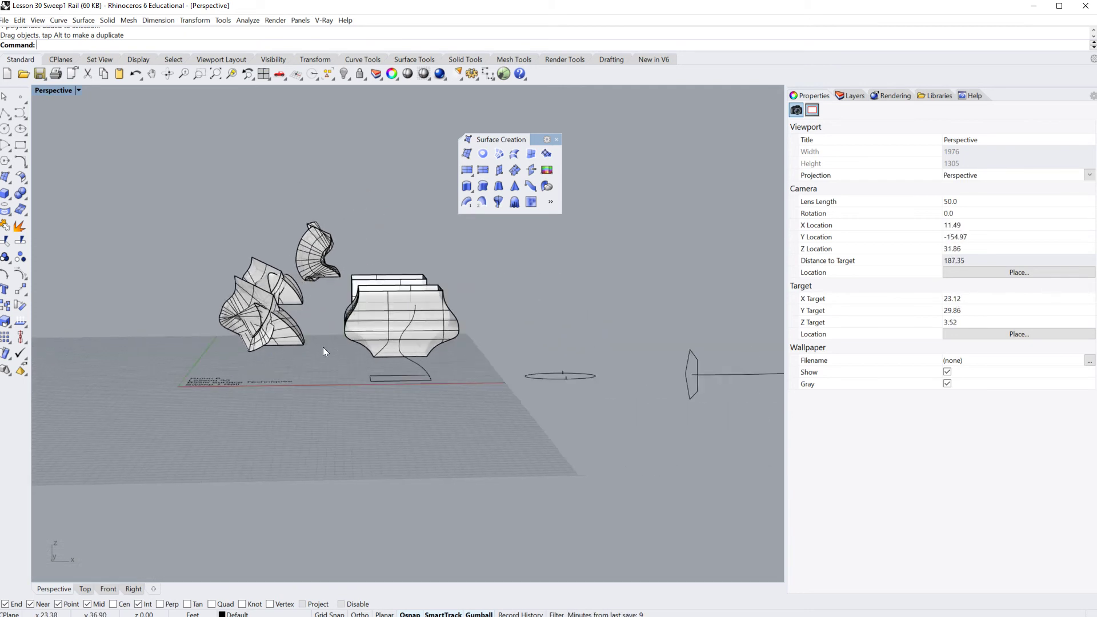
pyautogui.scroll(7, 449, 367)
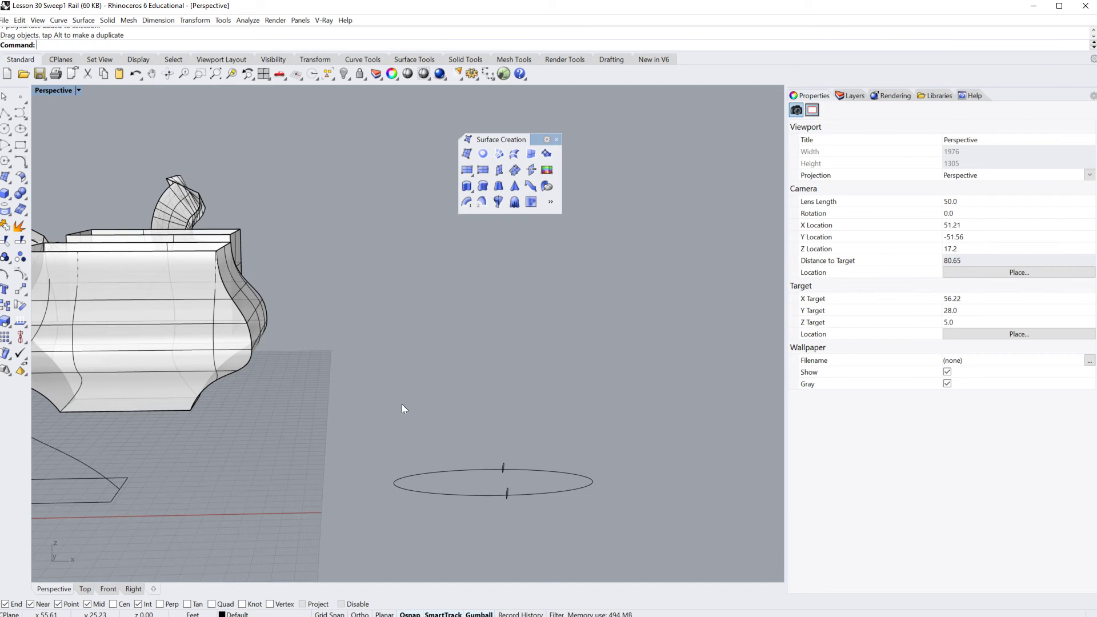
pyautogui.keyDown('shift'); pyautogui.moveTo(403, 404); pyautogui.dragTo(292, 368, button='right'); pyautogui.keyUp('shift')
pyautogui.scroll(3, 343, 428)
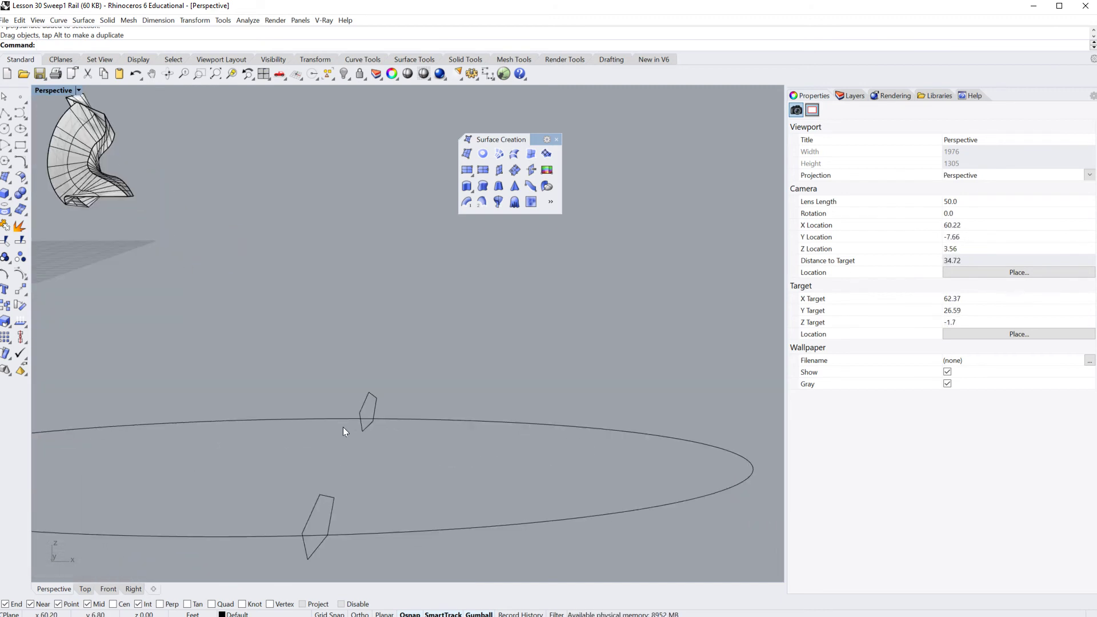
pyautogui.scroll(-2, 376, 422)
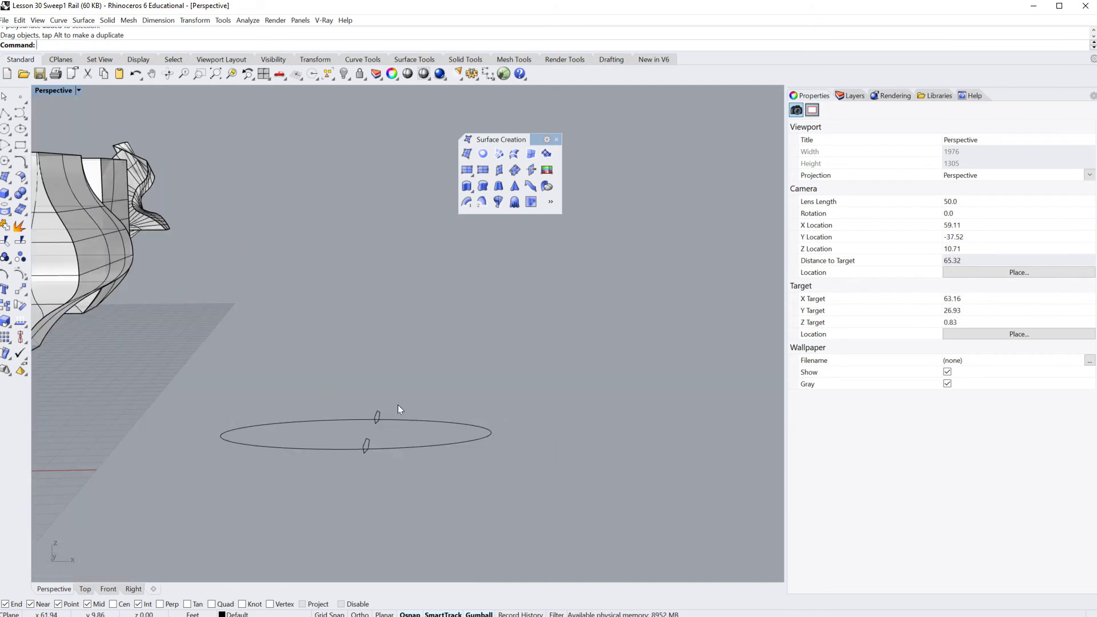
pyautogui.scroll(3, 402, 419)
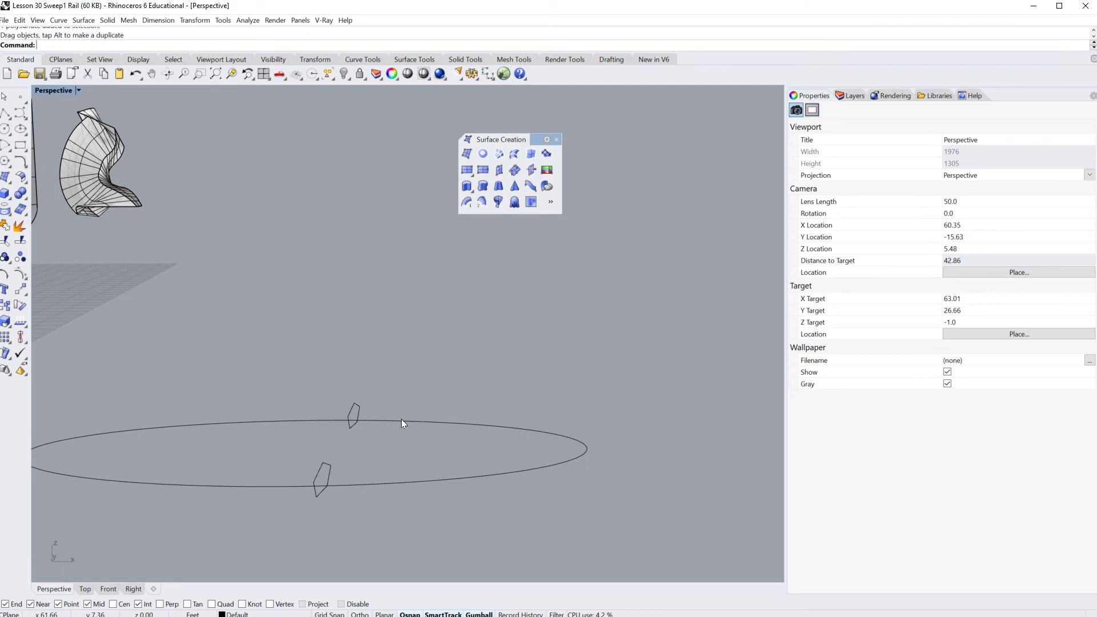
pyautogui.moveTo(402, 425); pyautogui.dragTo(434, 438, button='right')
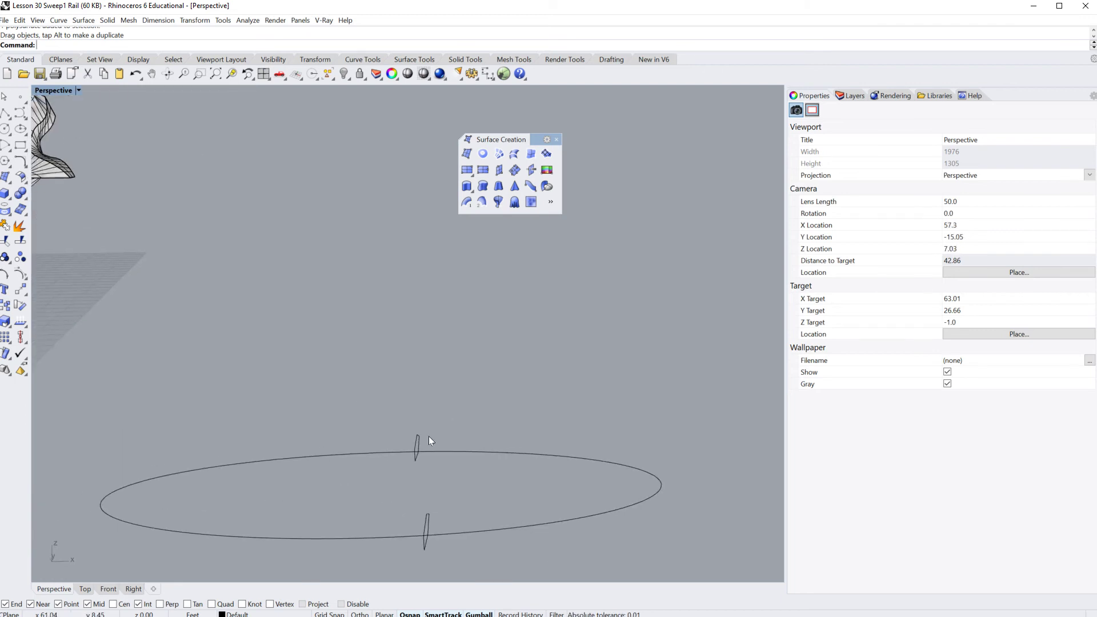
pyautogui.click(413, 440)
pyautogui.click(494, 423)
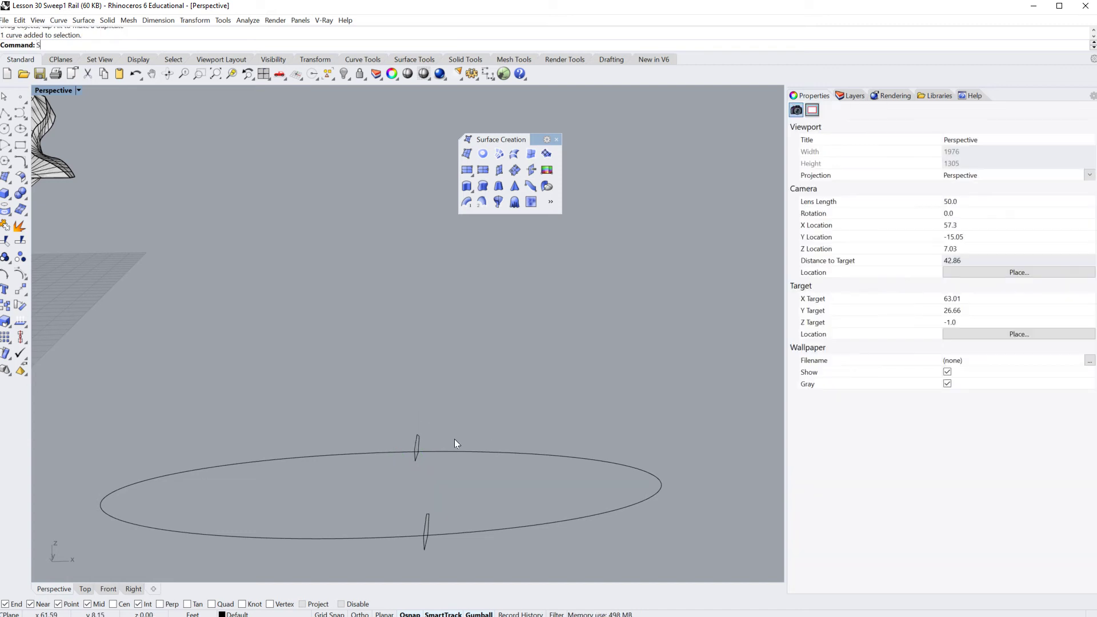
# Start Sweep1, then cancel it after picking the lower pentagon as rail by mistake
pyautogui.write('Sweep1')
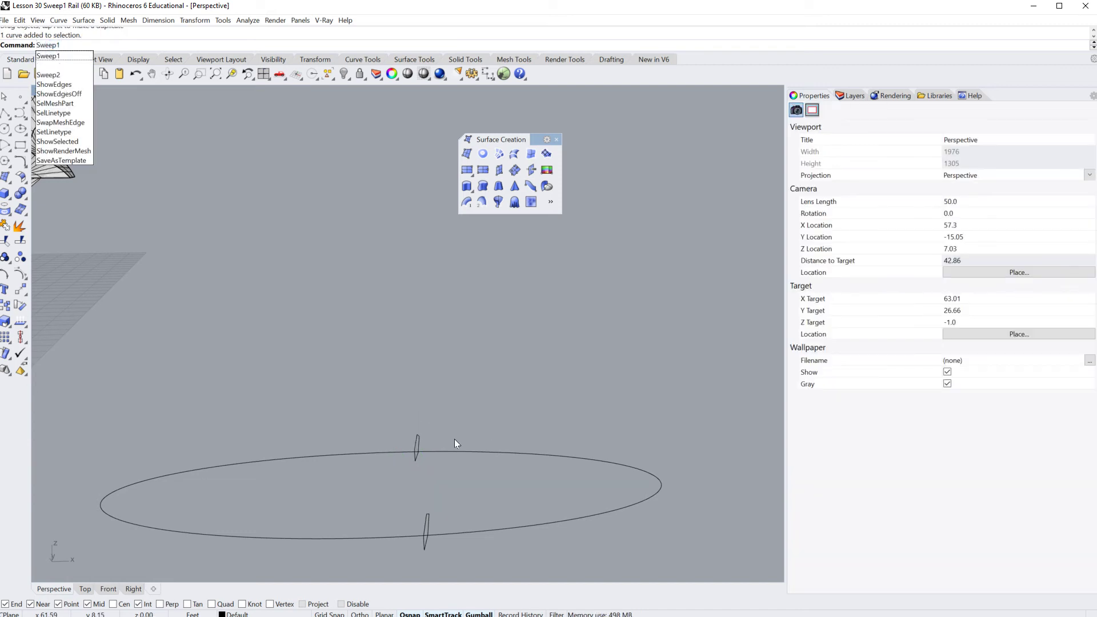
pyautogui.press('Return')
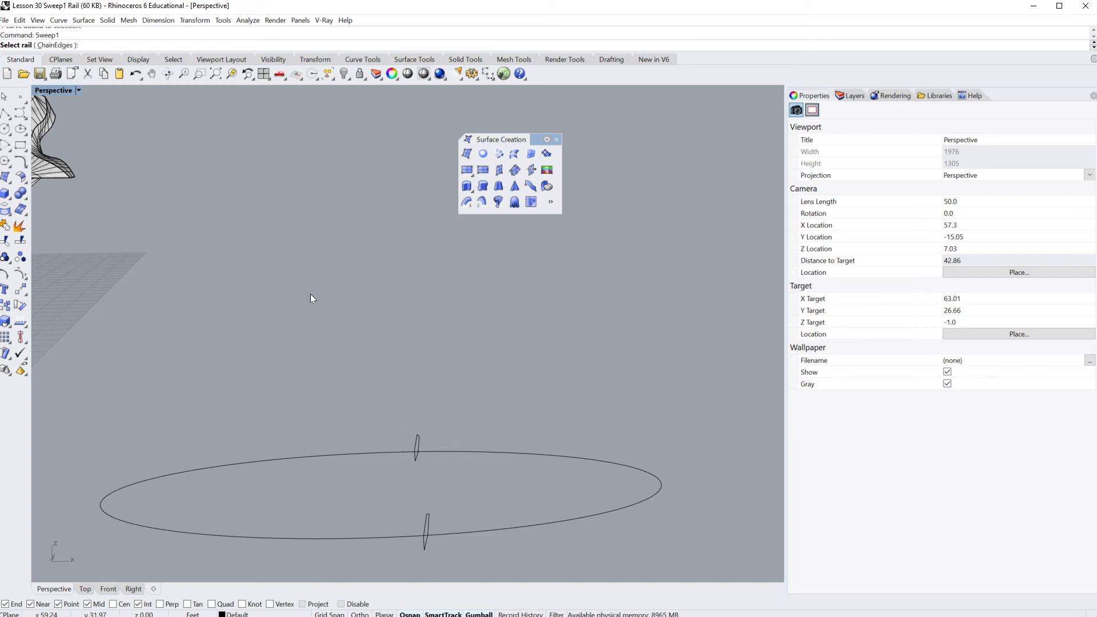
pyautogui.moveTo(310, 295); pyautogui.dragTo(319, 360, button='right')
pyautogui.keyDown('shift'); pyautogui.moveTo(686, 522); pyautogui.dragTo(583, 497, button='right'); pyautogui.keyUp('shift')
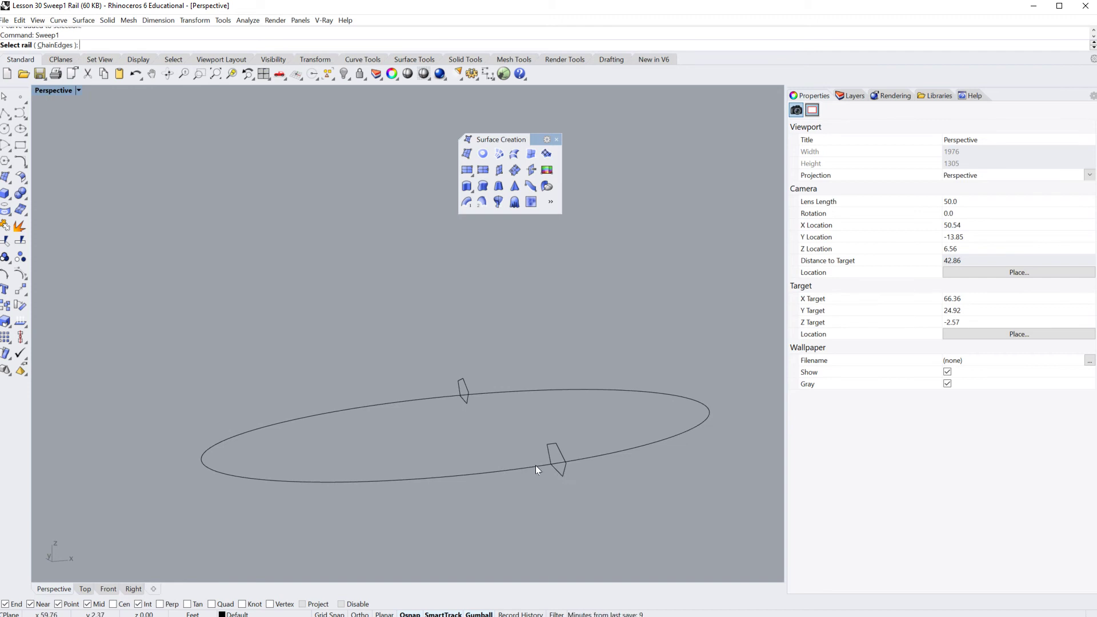
pyautogui.moveTo(471, 399); pyautogui.dragTo(575, 419, button='right')
pyautogui.scroll(3, 608, 413)
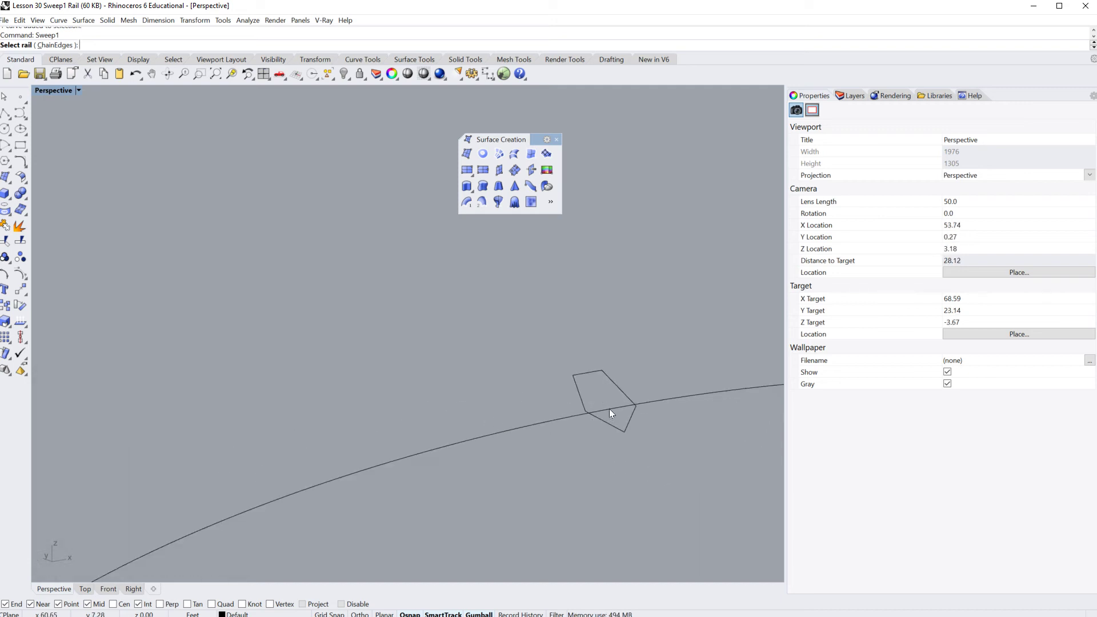
pyautogui.click(627, 432)
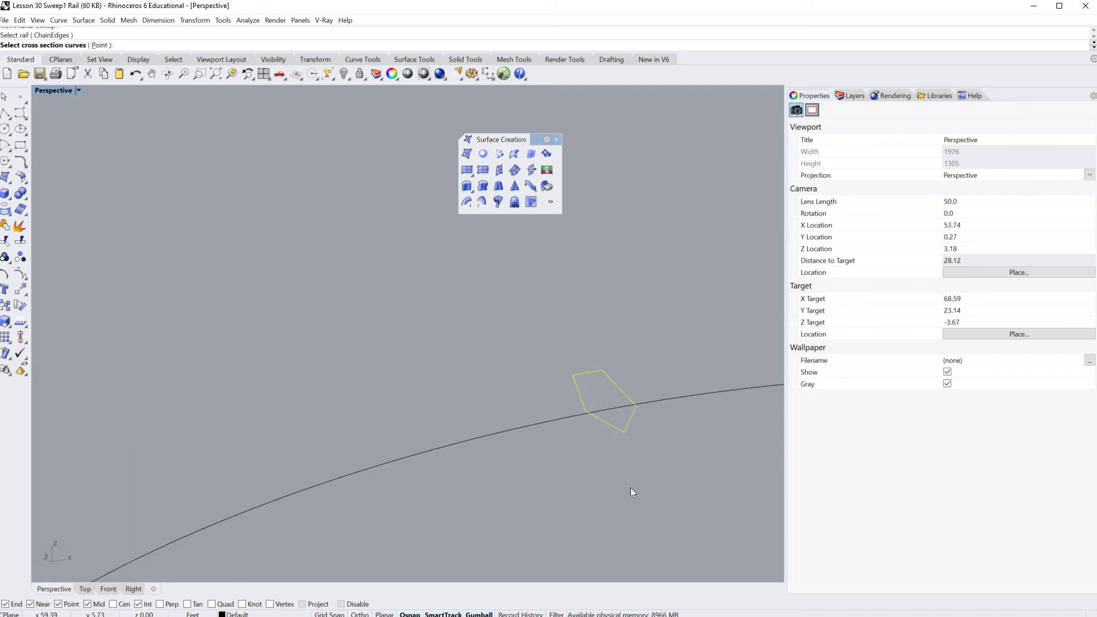
pyautogui.moveTo(630, 487); pyautogui.dragTo(629, 484, button='right')
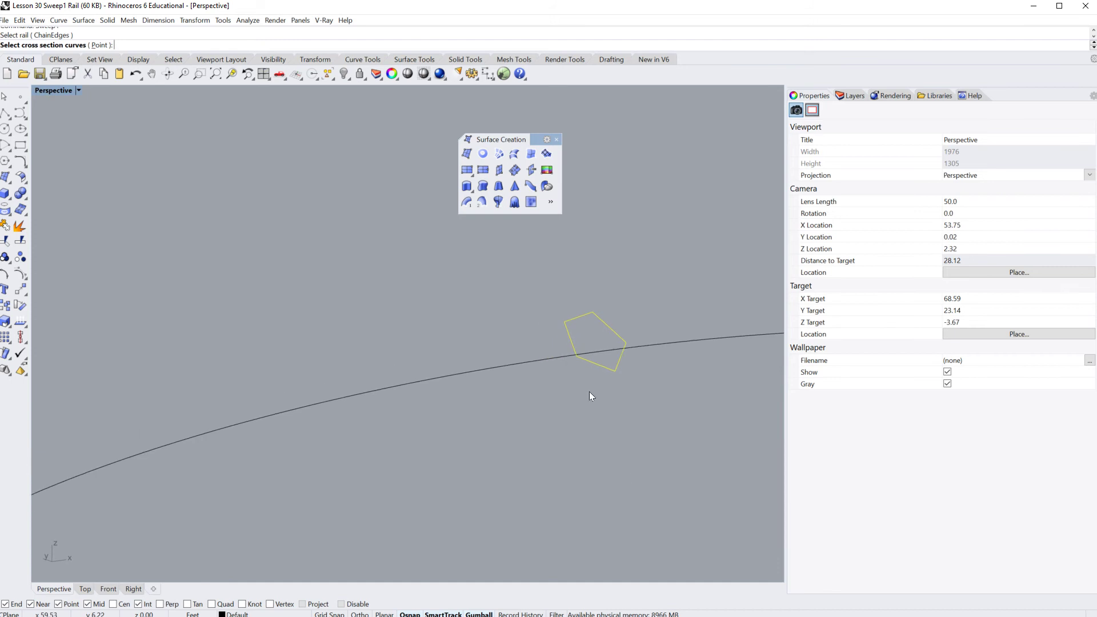
pyautogui.scroll(-4, 502, 414)
pyautogui.press('Escape')
# Rerun Sweep1 with the ellipse as rail and the upper pentagon as cross section
pyautogui.press('Return')
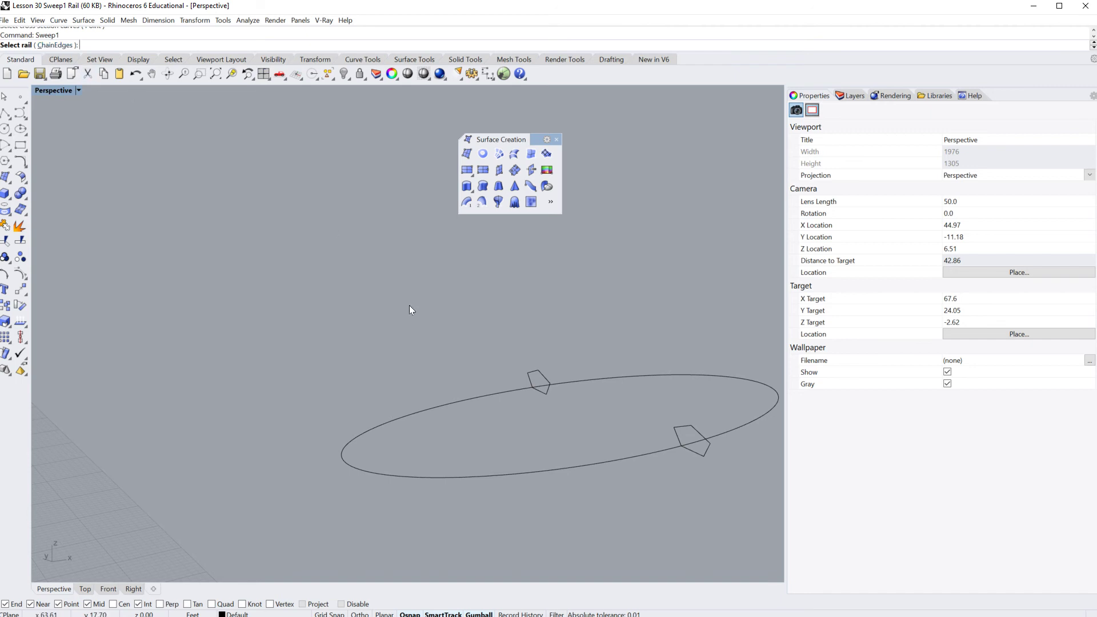
pyautogui.click(478, 400)
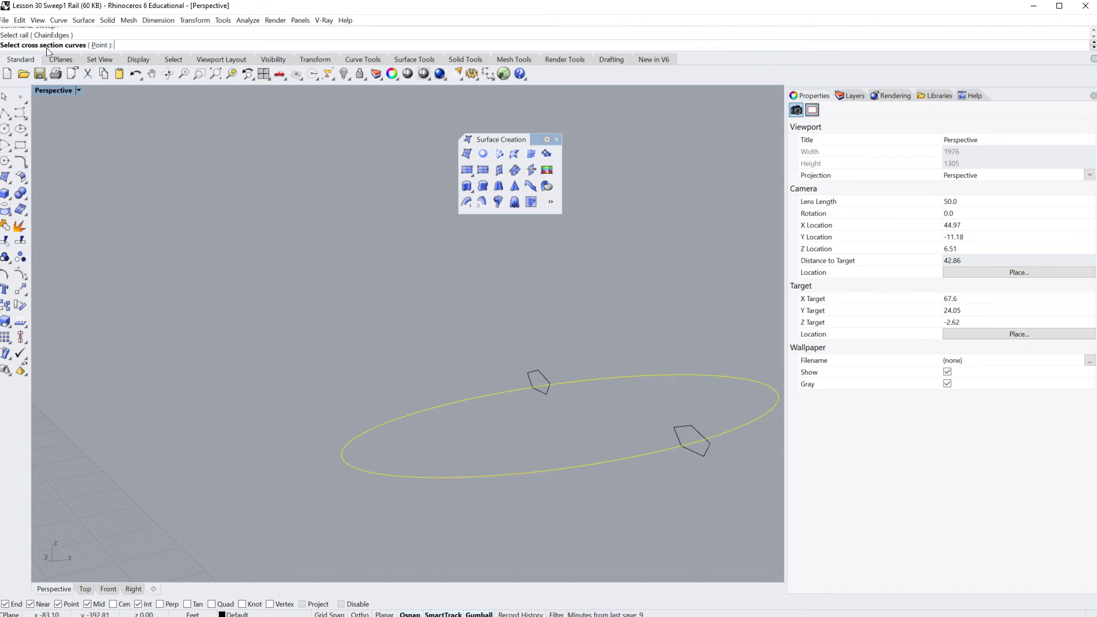
pyautogui.click(545, 381)
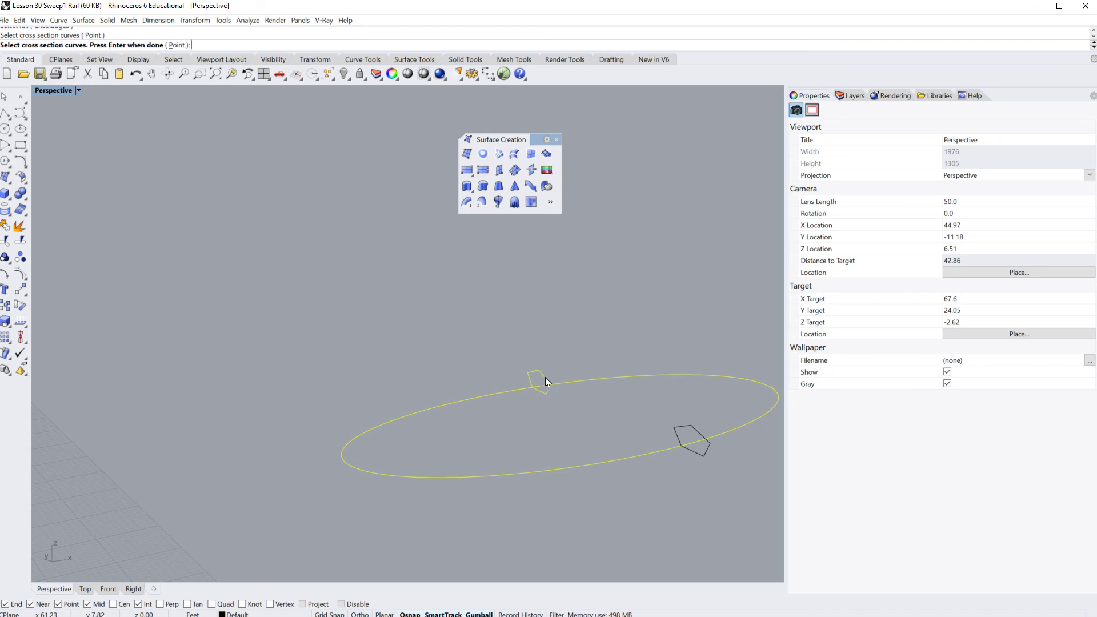
pyautogui.press('Return')
pyautogui.press('Return')
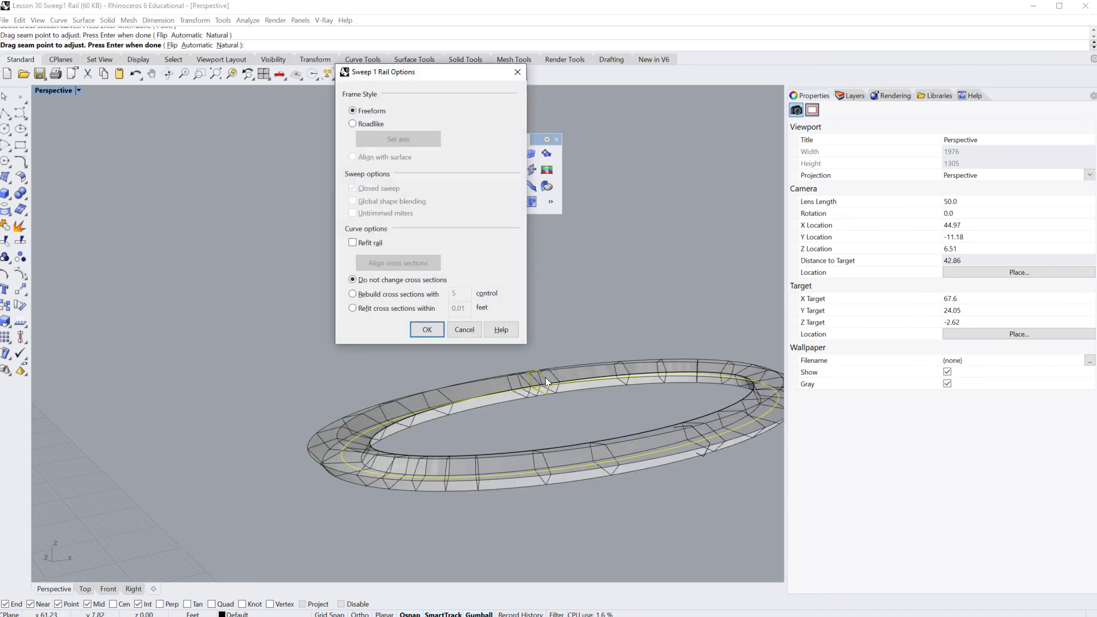
pyautogui.click(429, 329)
# Move the pentagon ring up and left, away from the curves
pyautogui.moveTo(490, 388); pyautogui.dragTo(260, 294)
pyautogui.click(423, 344)
pyautogui.moveTo(427, 345)
pyautogui.mouseDown(button='right')
pyautogui.moveTo(478, 351)
pyautogui.moveTo(433, 342)
pyautogui.moveTo(430, 366)
pyautogui.mouseUp(button='right')
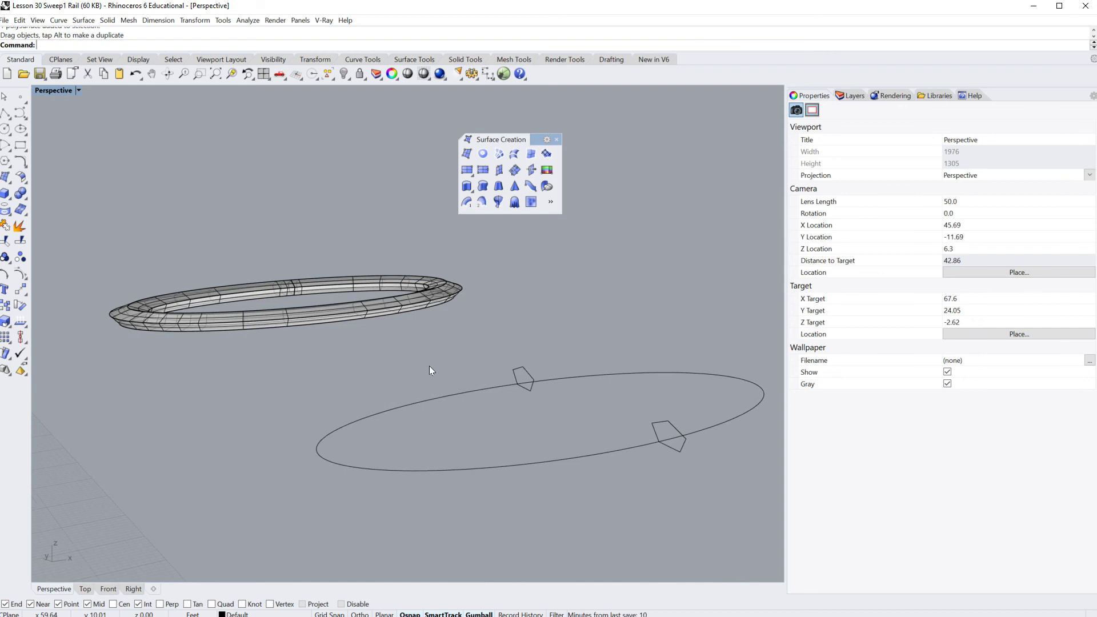
# Repeat Sweep1 along the ellipse rail with the right pentagon profile, forming the lower closed ring
pyautogui.rightClick(492, 469)
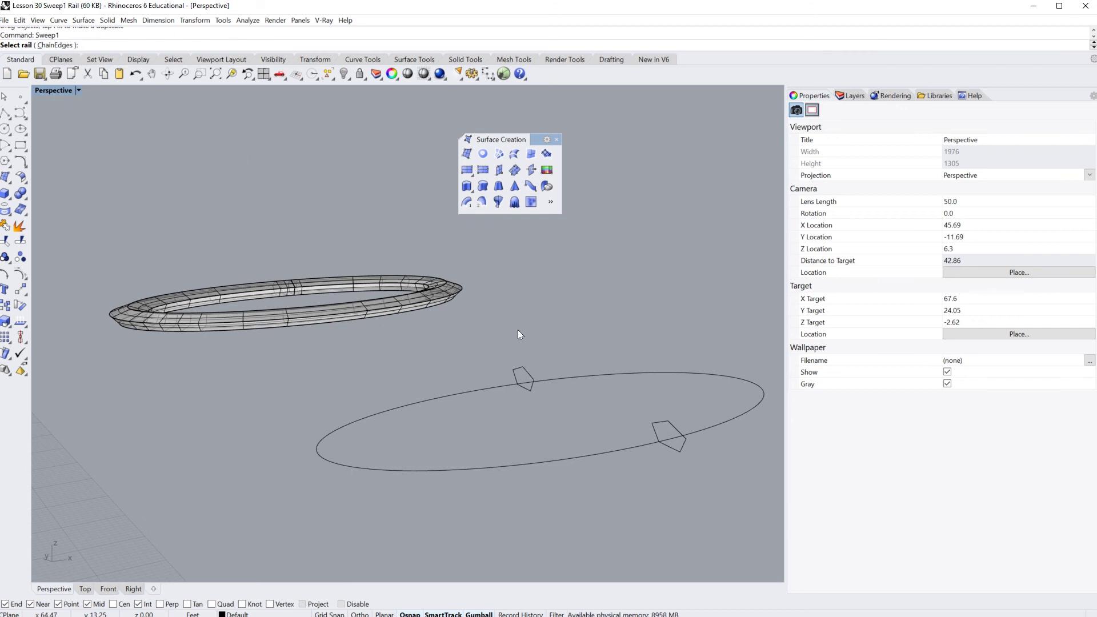
pyautogui.click(608, 450)
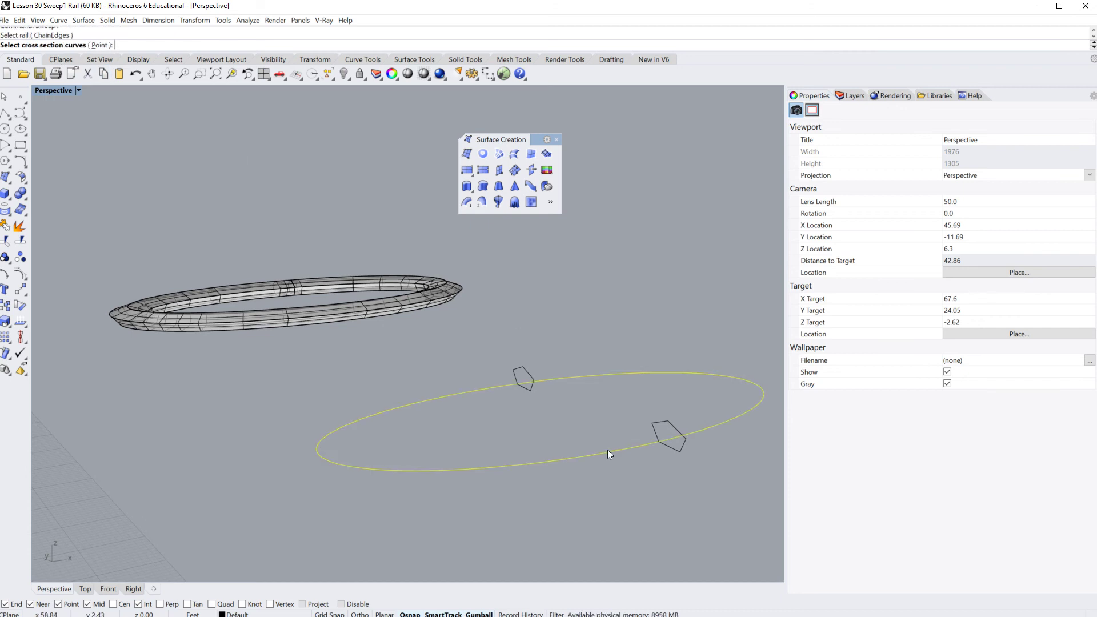
pyautogui.click(667, 427)
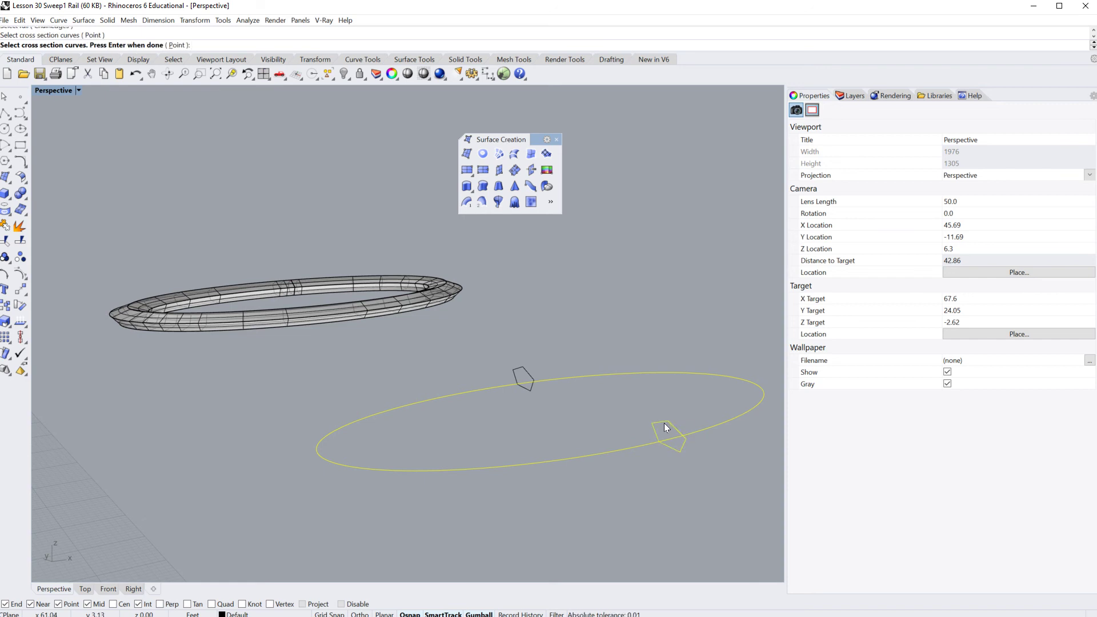
pyautogui.press('Return')
pyautogui.press('Return')
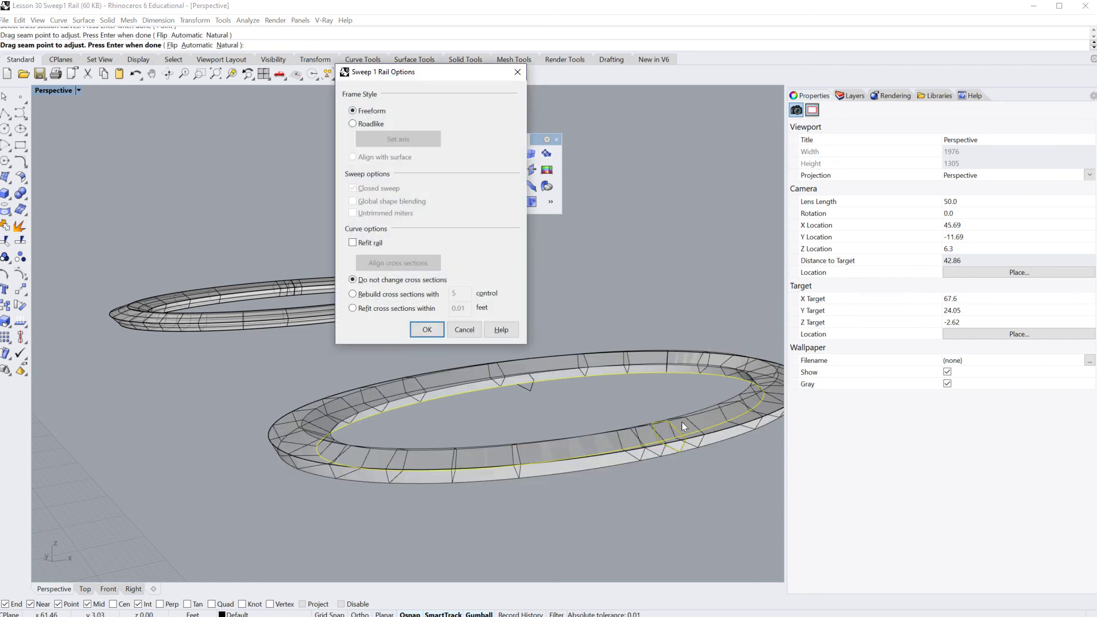
pyautogui.click(427, 330)
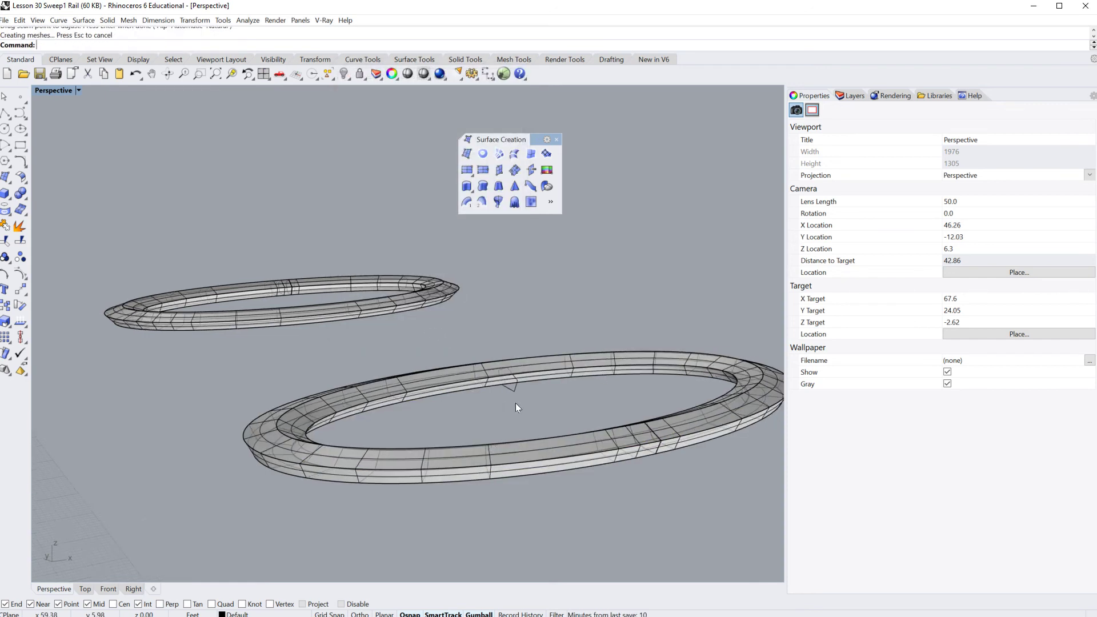
pyautogui.moveTo(516, 403); pyautogui.dragTo(504, 435, button='right')
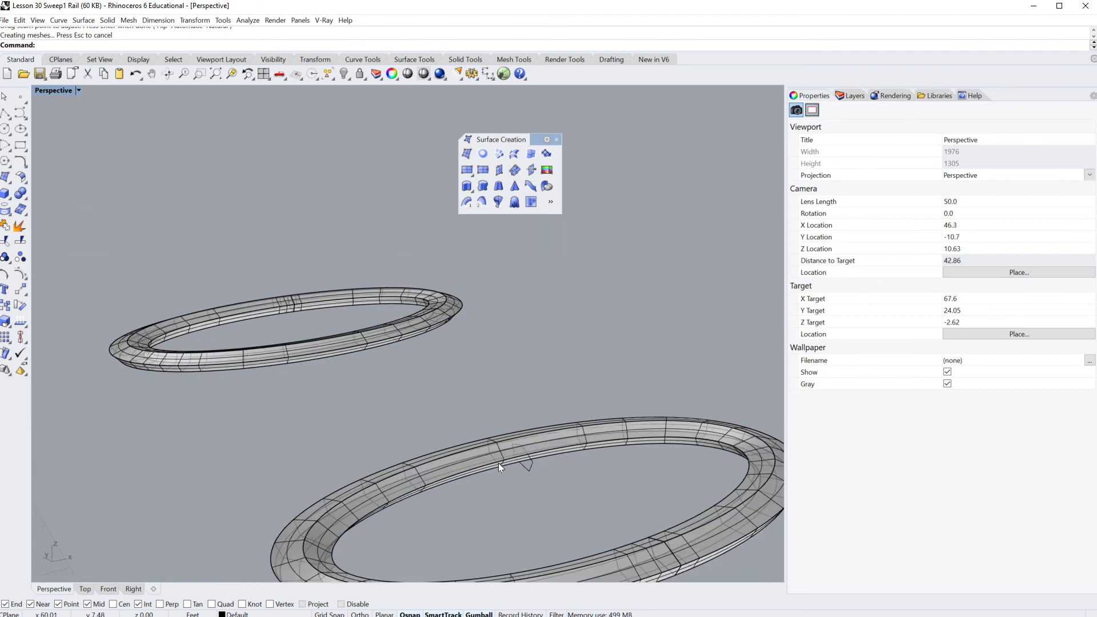
pyautogui.scroll(-2, 499, 457)
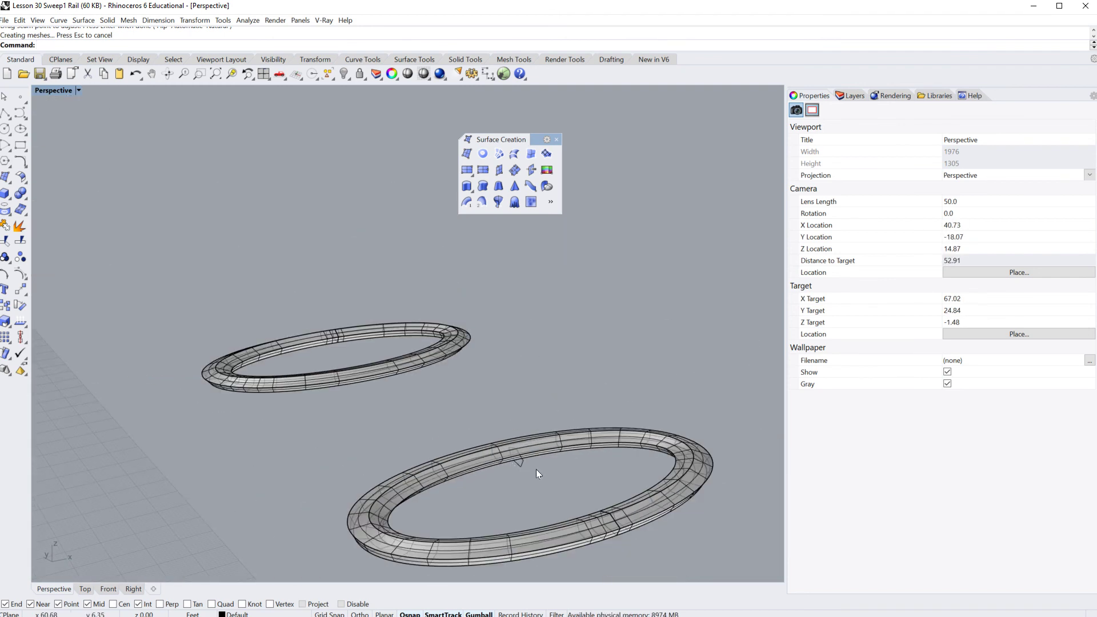
pyautogui.scroll(-1, 535, 470)
pyautogui.scroll(5, 496, 472)
pyautogui.scroll(-8, 505, 469)
pyautogui.scroll(5, 547, 458)
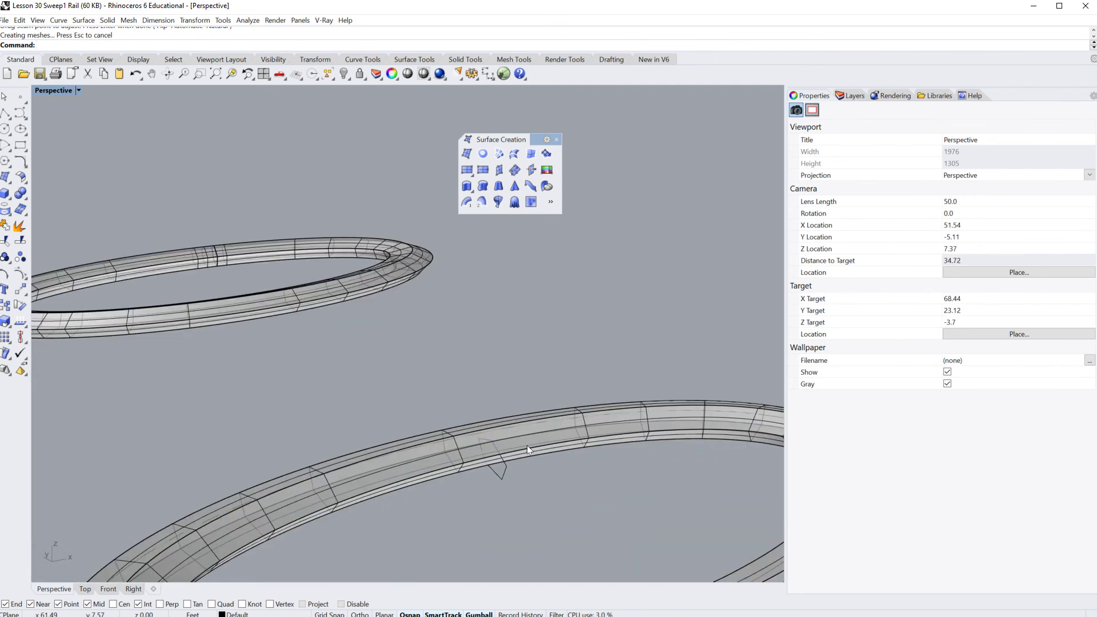
# Hide the finished lower ring and make Layer 01 the current layer
pyautogui.click(527, 444)
pyautogui.click(345, 74)
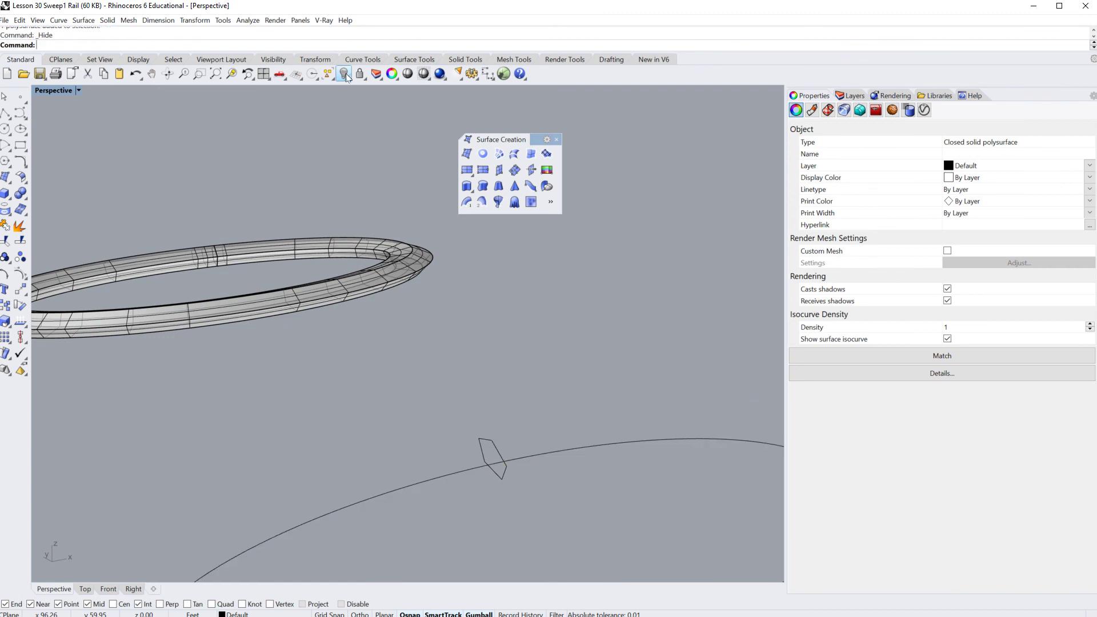
pyautogui.click(853, 96)
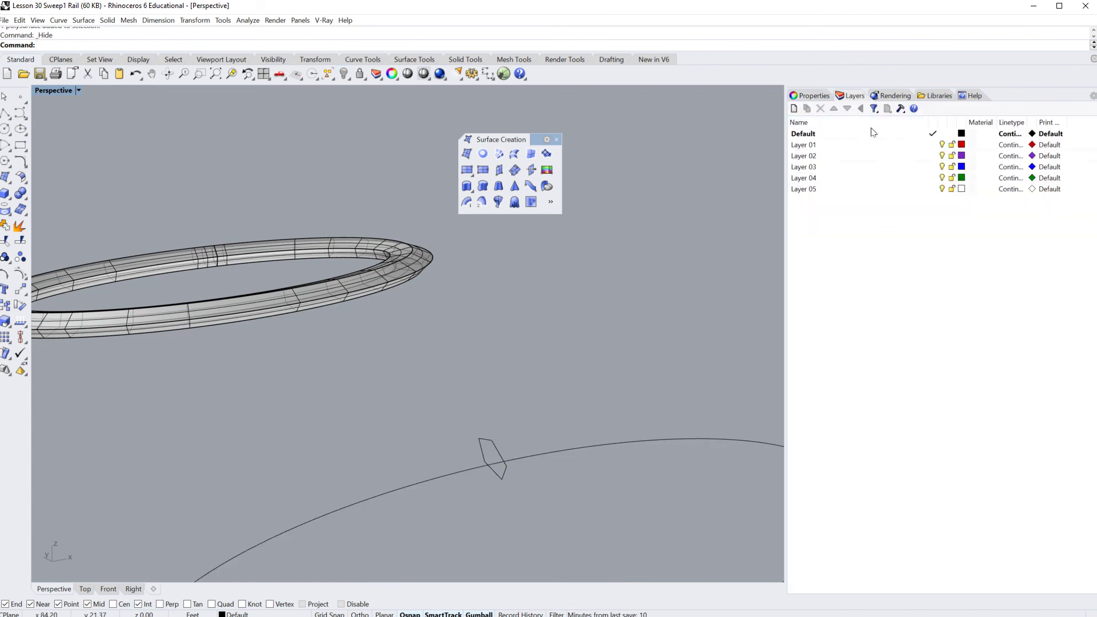
pyautogui.doubleClick(875, 146)
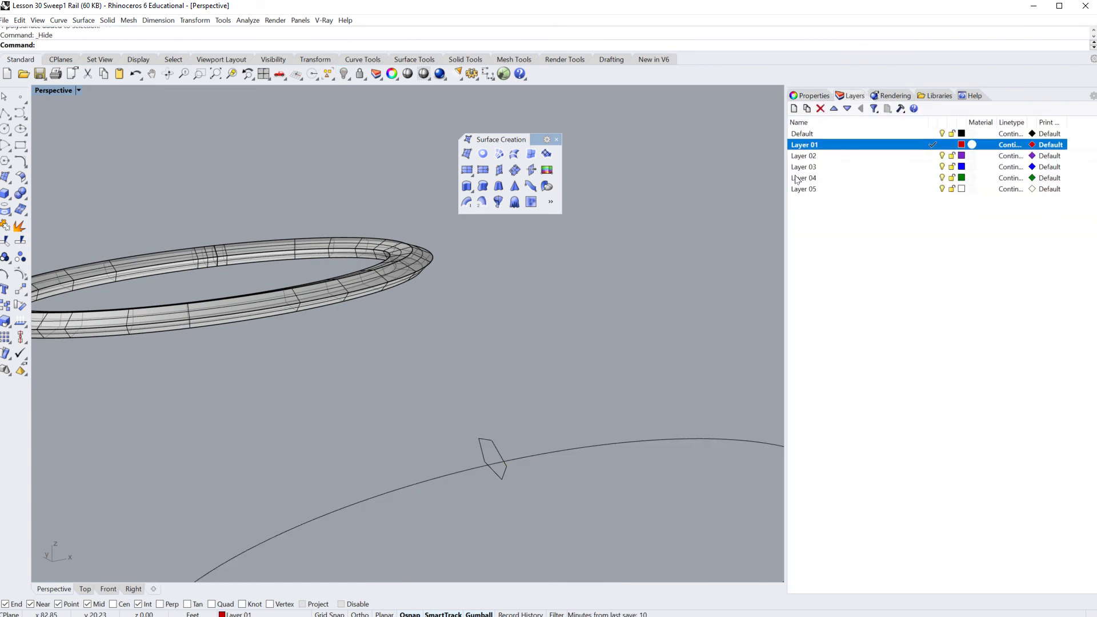
# Run Sweep1 along the oval rail with the small profile to create a red ring
pyautogui.write('Sweep1')
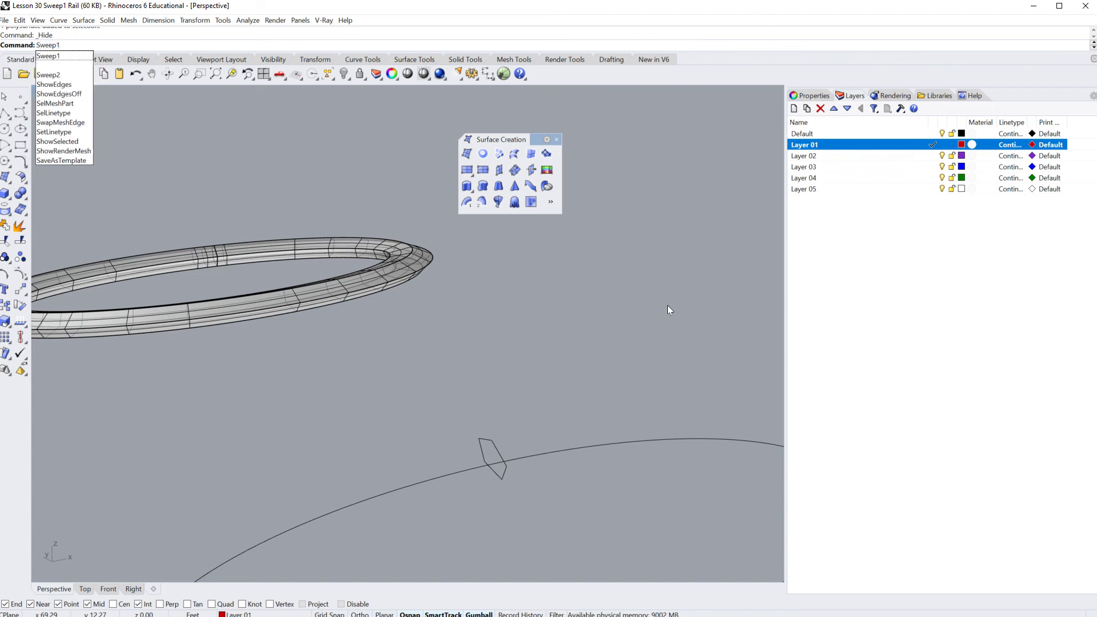
pyautogui.press('Return')
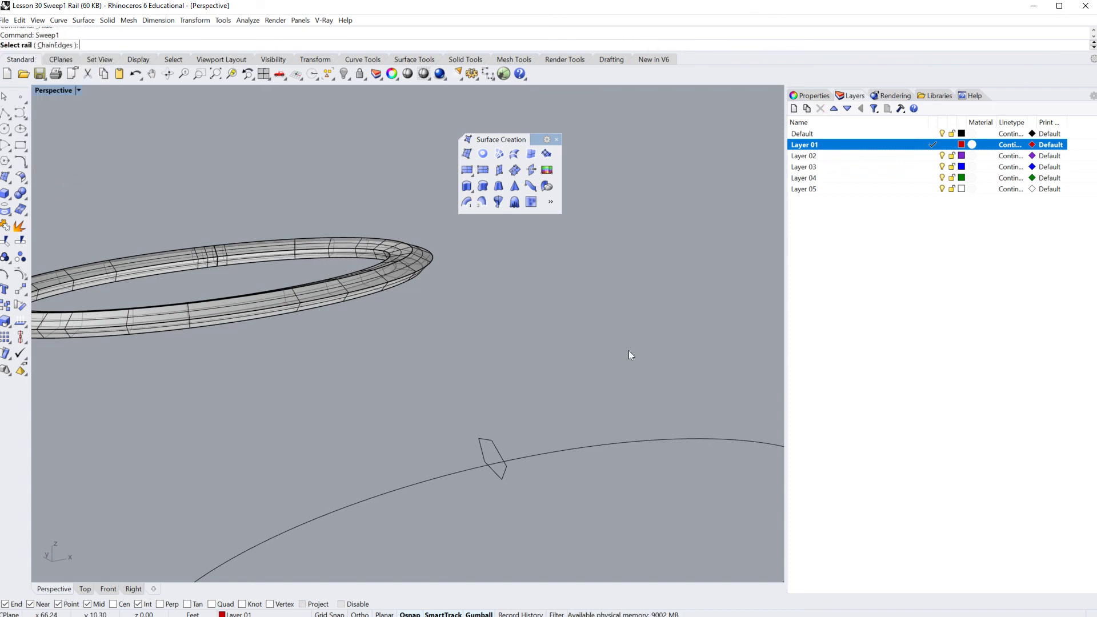
pyautogui.click(558, 452)
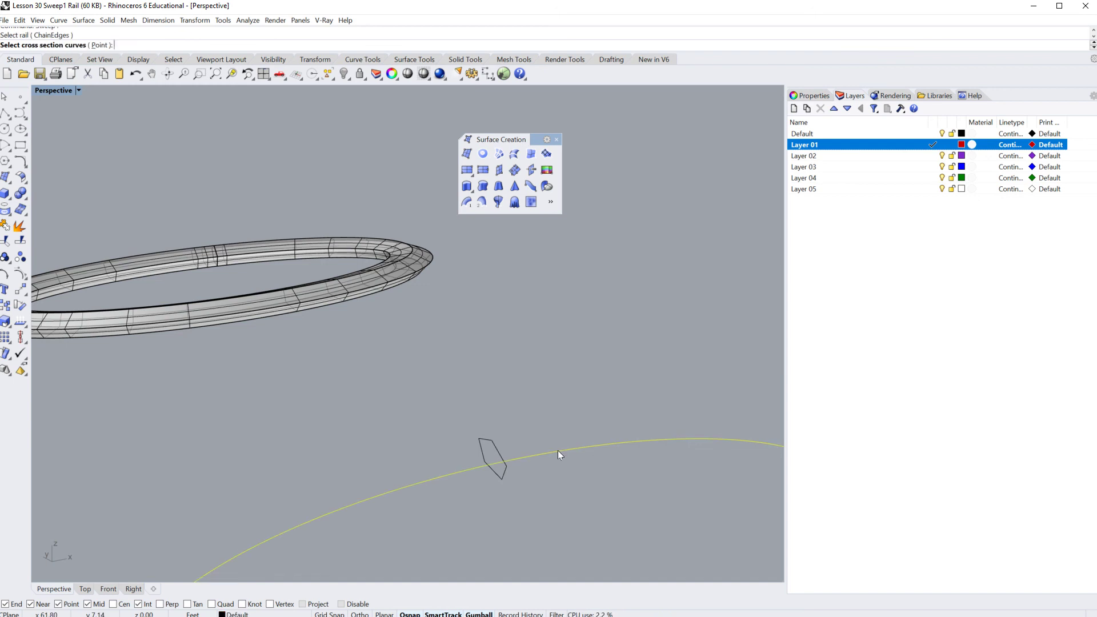
pyautogui.click(497, 455)
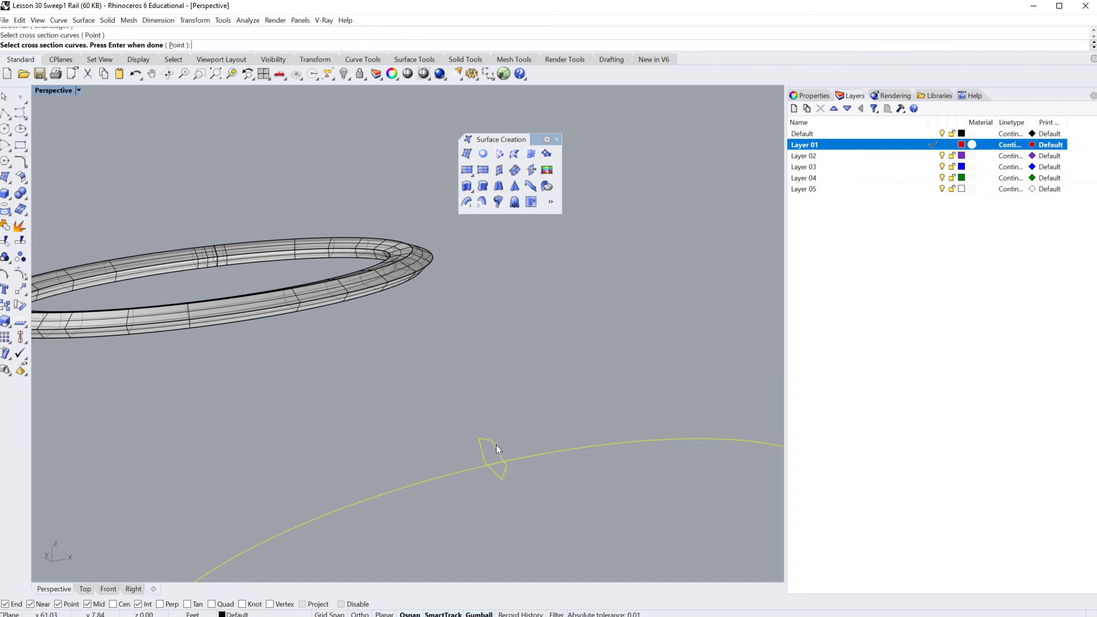
pyautogui.press('Return')
# Use Show to bring back the hidden grey ring around the red one
pyautogui.press('Return')
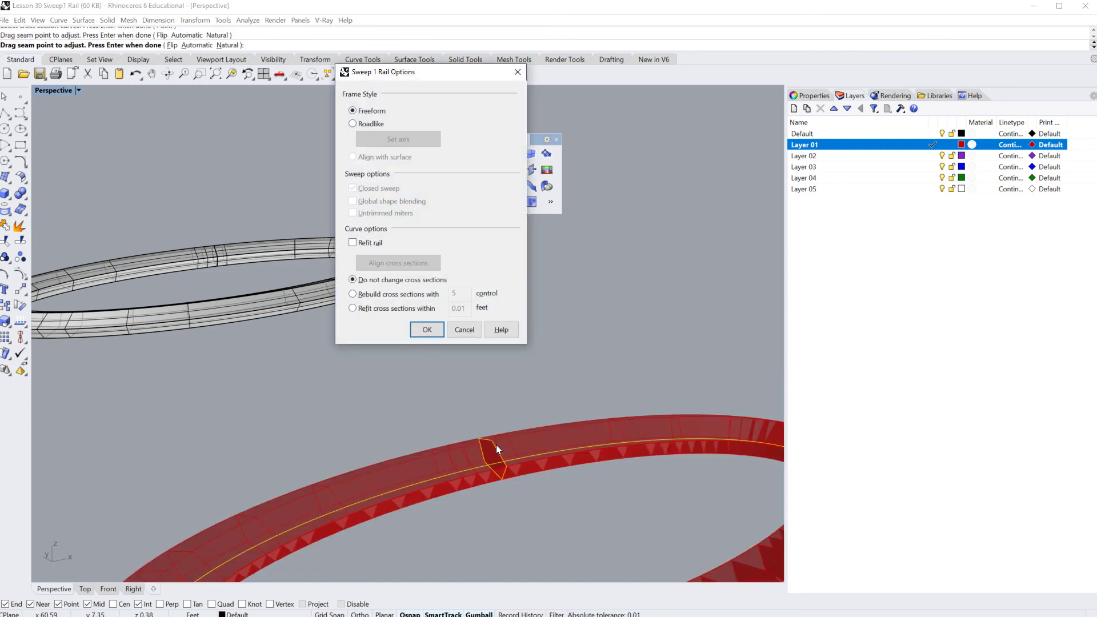
pyautogui.click(427, 330)
pyautogui.write('Show')
pyautogui.press('Return')
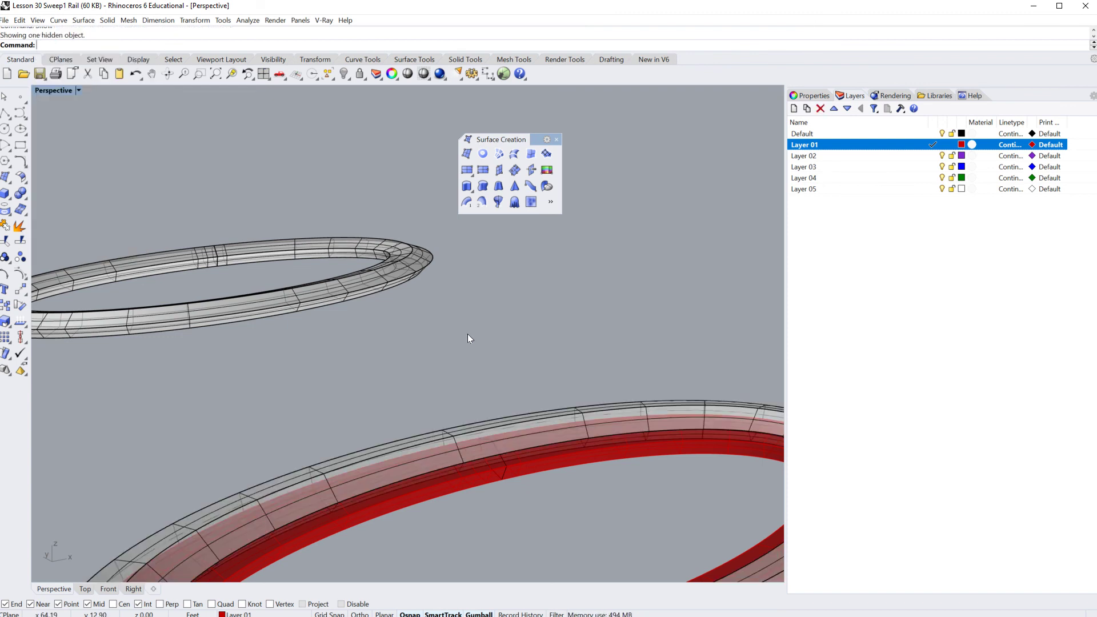
pyautogui.scroll(-10, 468, 336)
pyautogui.scroll(4, 640, 368)
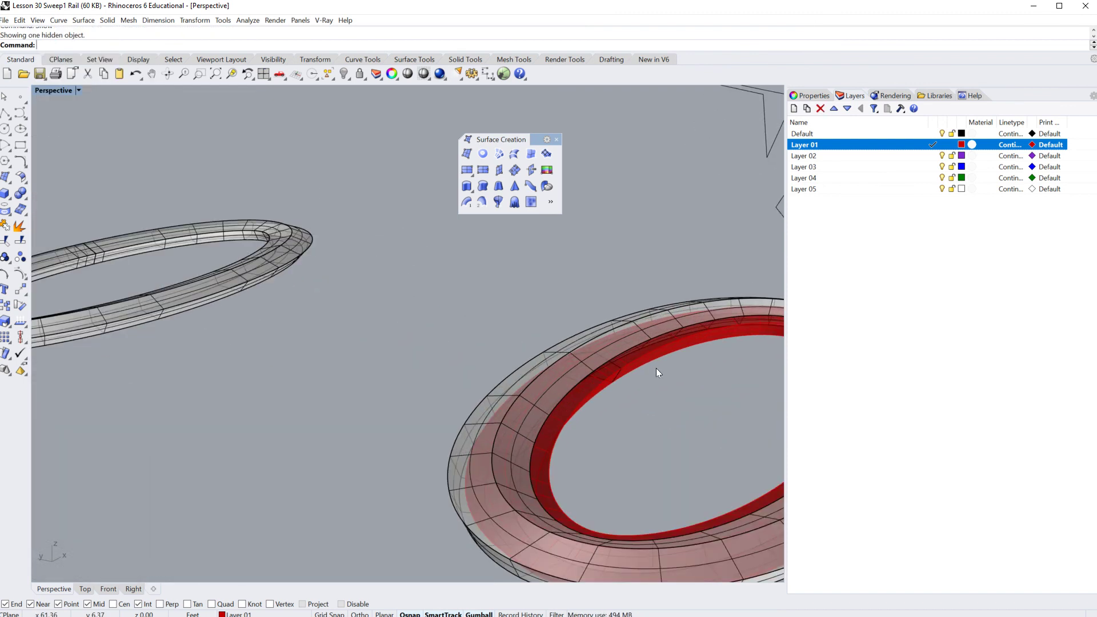
pyautogui.scroll(6, 646, 366)
pyautogui.moveTo(630, 363); pyautogui.dragTo(315, 366, button='right')
pyautogui.rightClick(615, 362)
# Sweep the pentagon, star and ellipse profiles along the wavy rail with Sweep1
pyautogui.scroll(-8, 618, 358)
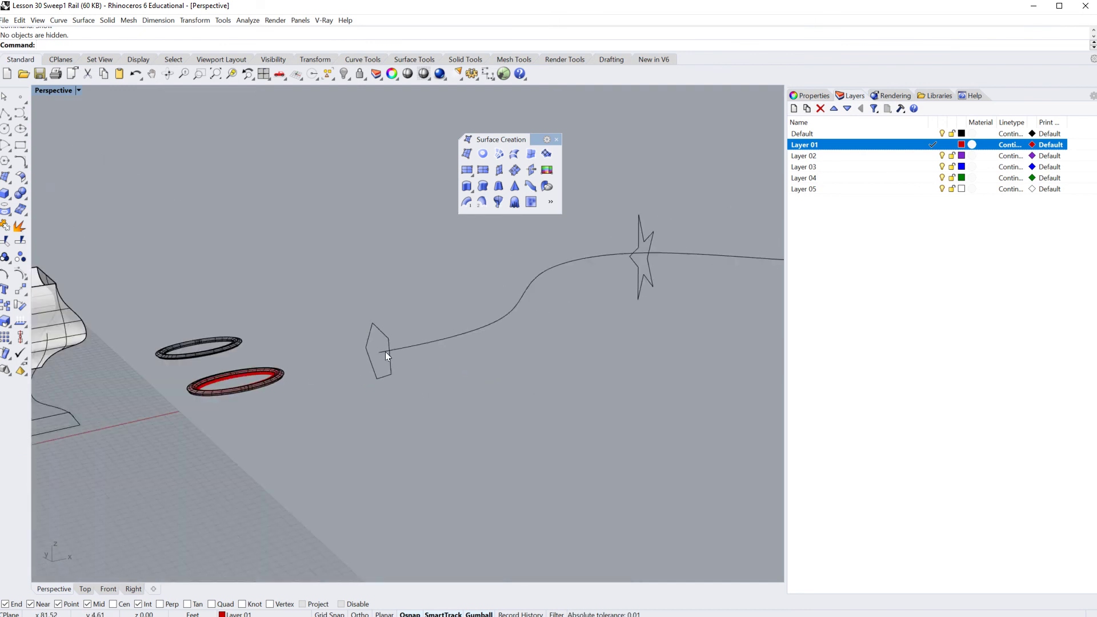
pyautogui.moveTo(385, 351); pyautogui.dragTo(287, 415, button='right')
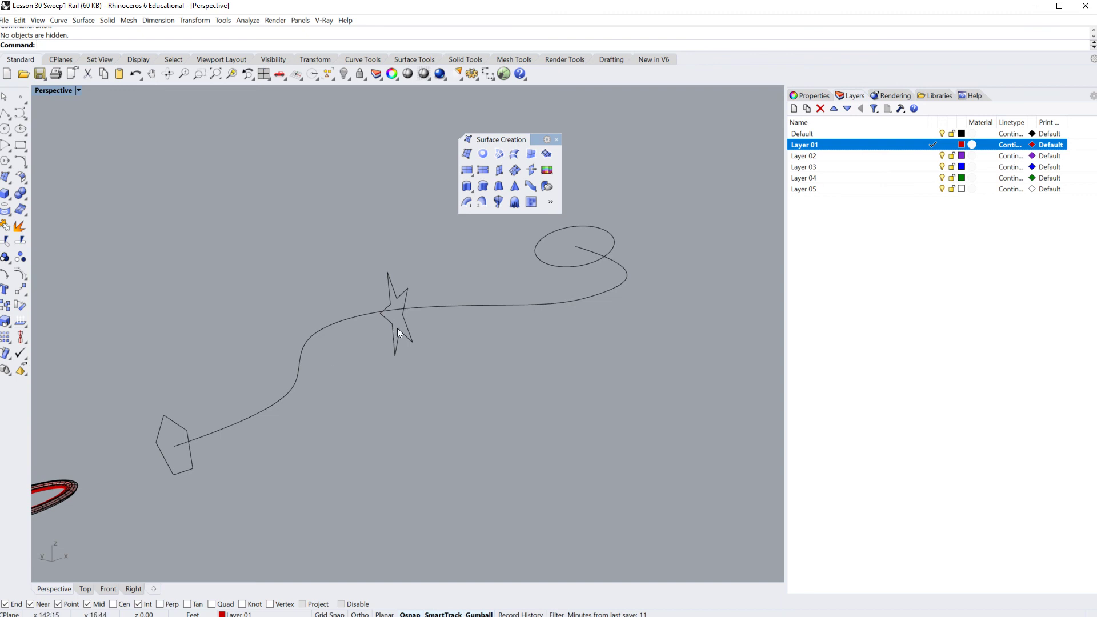
pyautogui.click(467, 203)
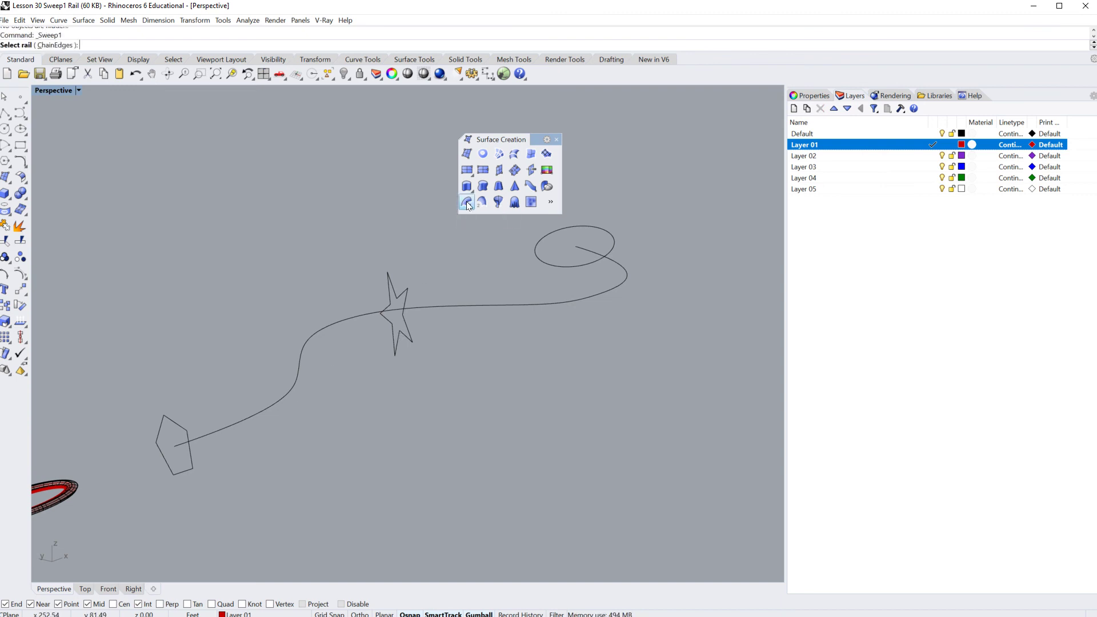
pyautogui.click(229, 427)
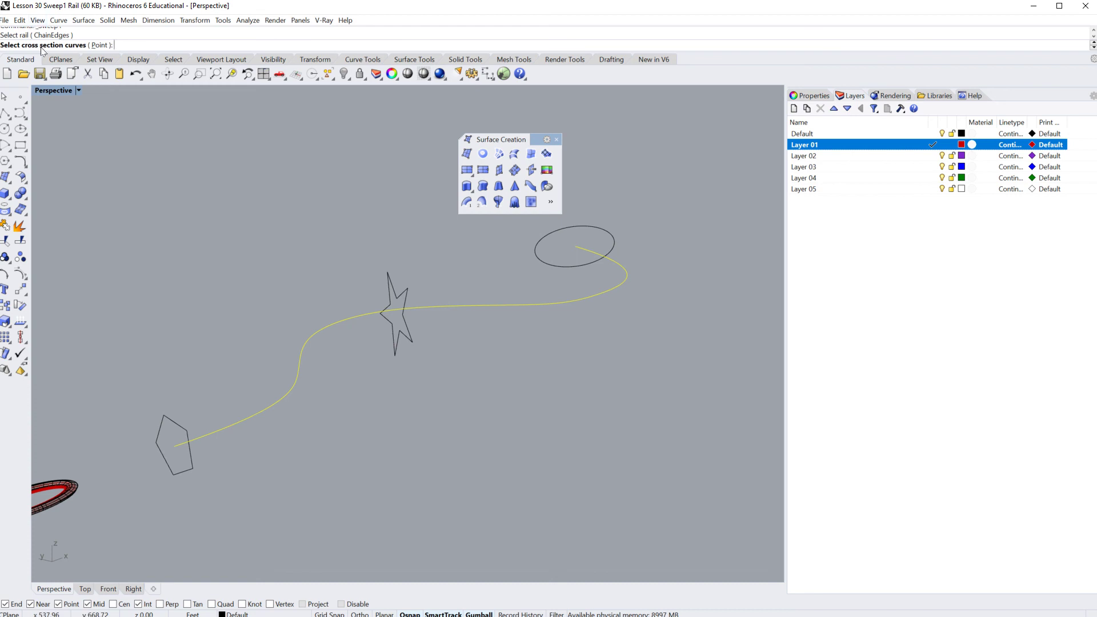
pyautogui.click(186, 472)
pyautogui.click(406, 335)
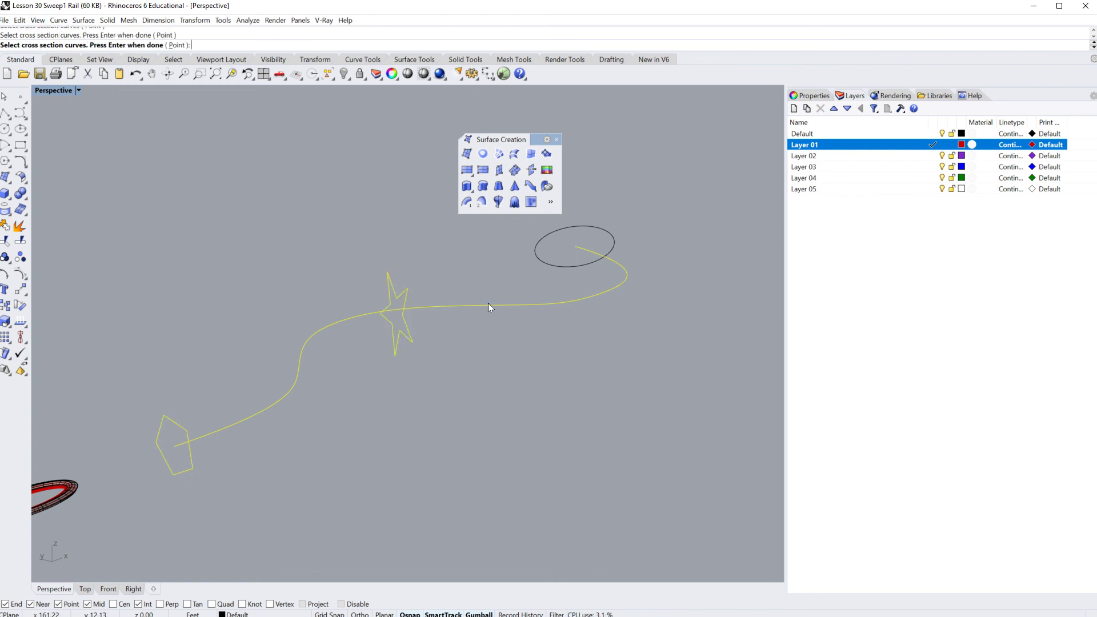
pyautogui.click(615, 240)
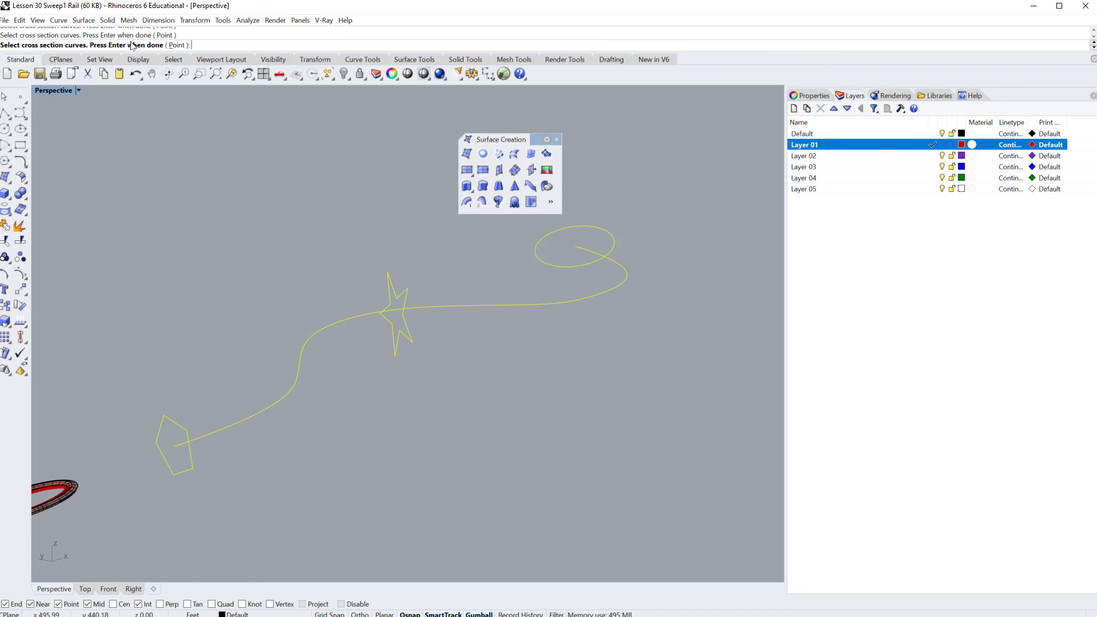
pyautogui.press('Return')
pyautogui.press('Return')
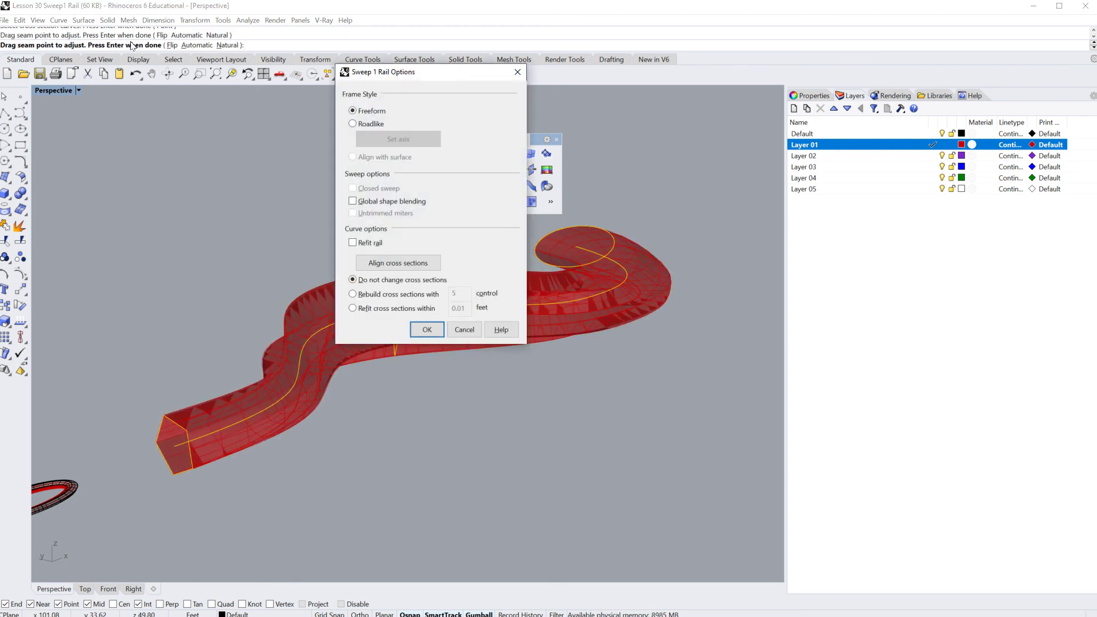
pyautogui.click(429, 329)
# Orbit and zoom the view to frame the red blended sweep beside the rings
pyautogui.moveTo(310, 252); pyautogui.dragTo(276, 348, button='right')
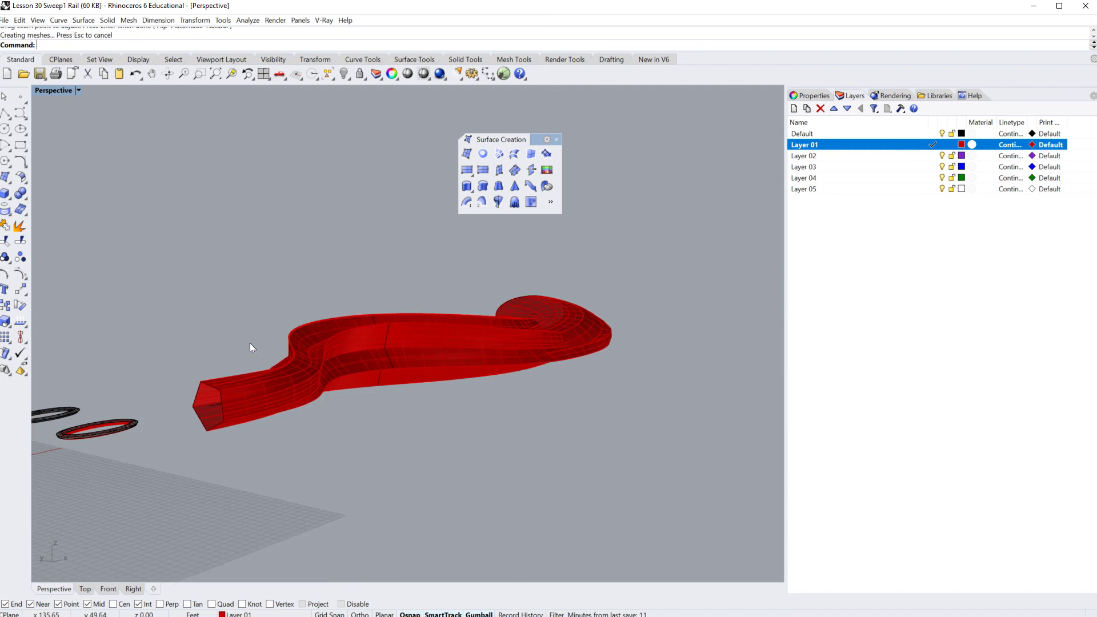
pyautogui.moveTo(250, 410); pyautogui.dragTo(324, 393, button='right')
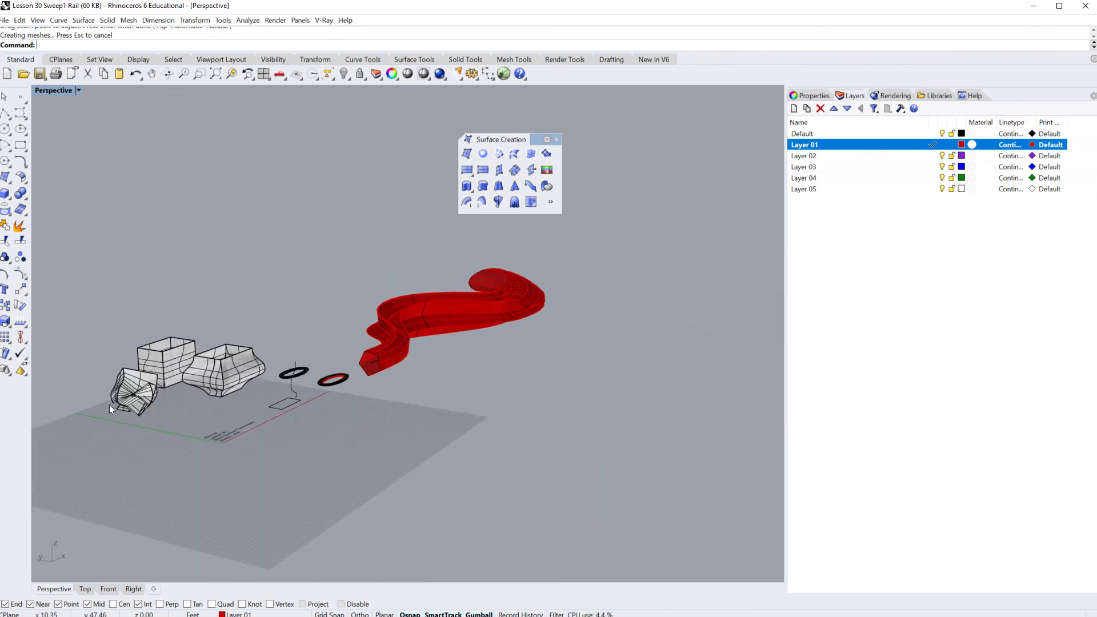
pyautogui.scroll(5, 108, 404)
pyautogui.scroll(-4, 121, 399)
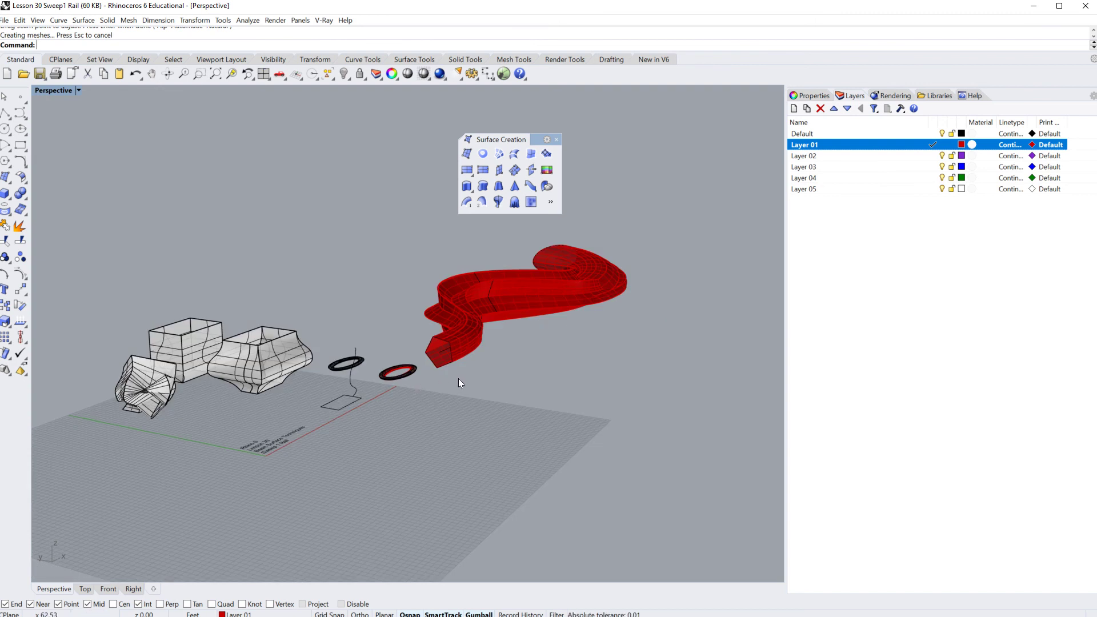
pyautogui.moveTo(458, 379); pyautogui.dragTo(377, 390, button='right')
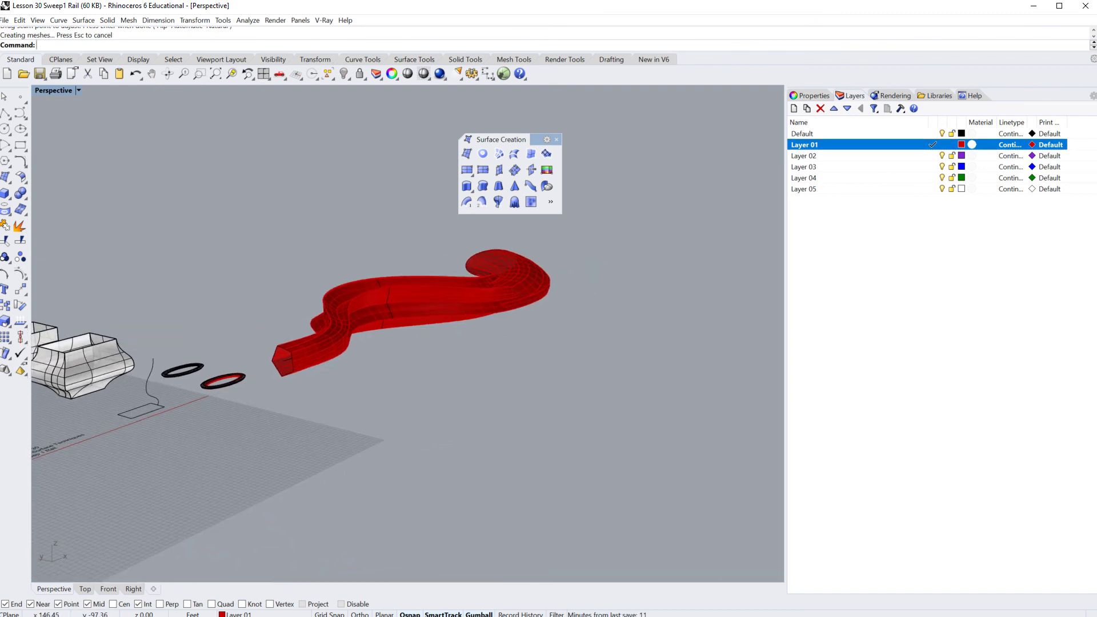